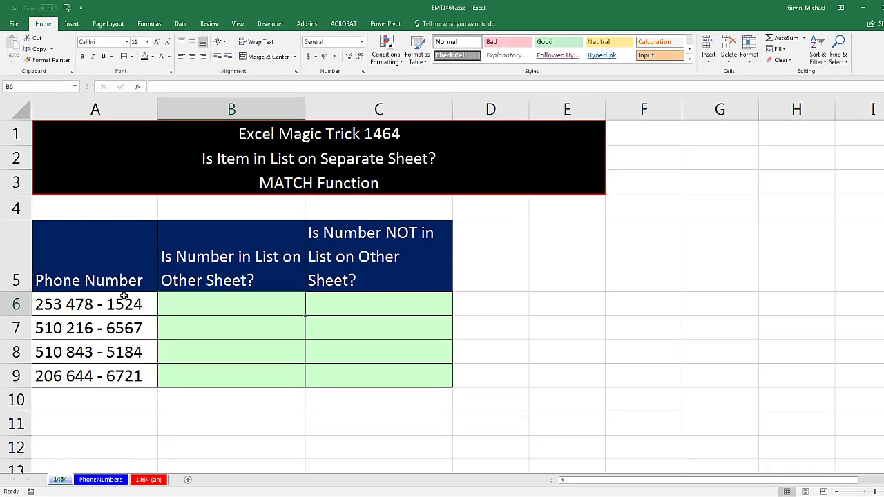
Examine the phone numbers and empty answer columns on the 1464 sheet and the comparison list on the PhoneNumbers sheet.
click(145, 361)
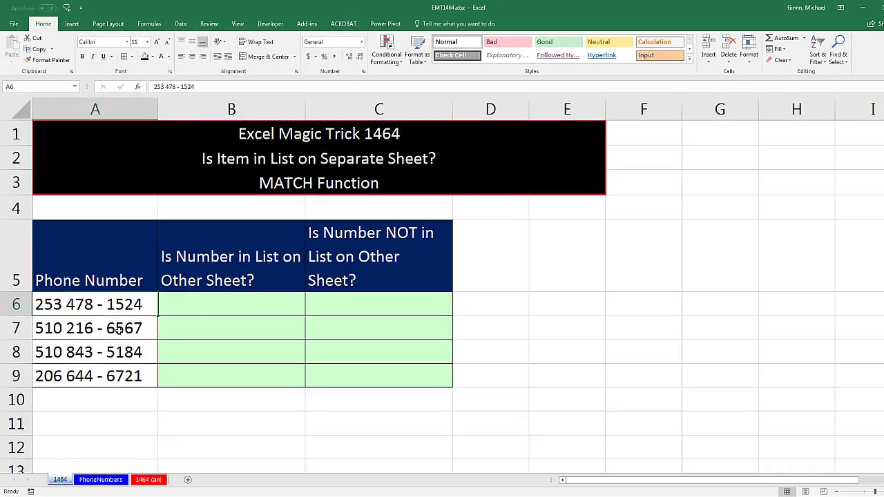
click(119, 332)
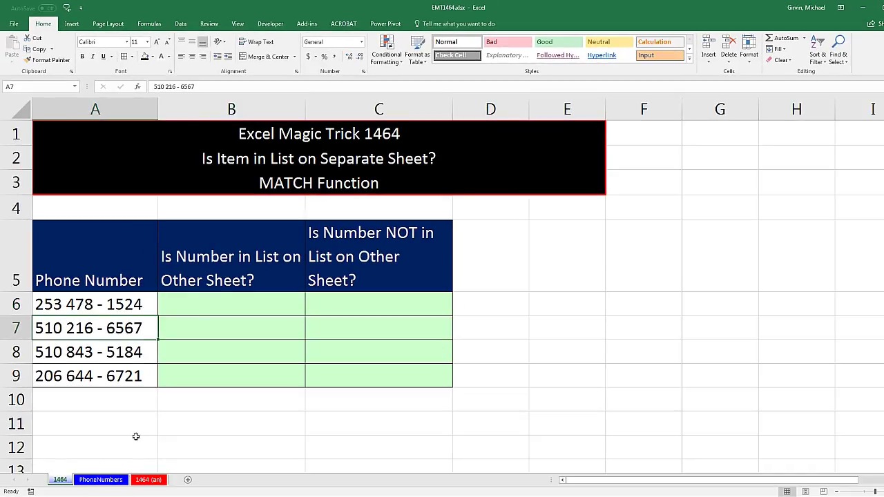
click(95, 482)
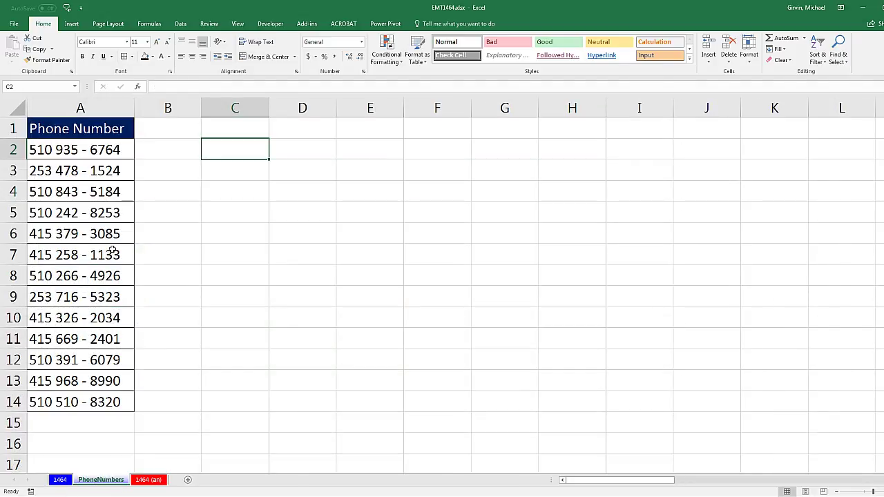
click(60, 481)
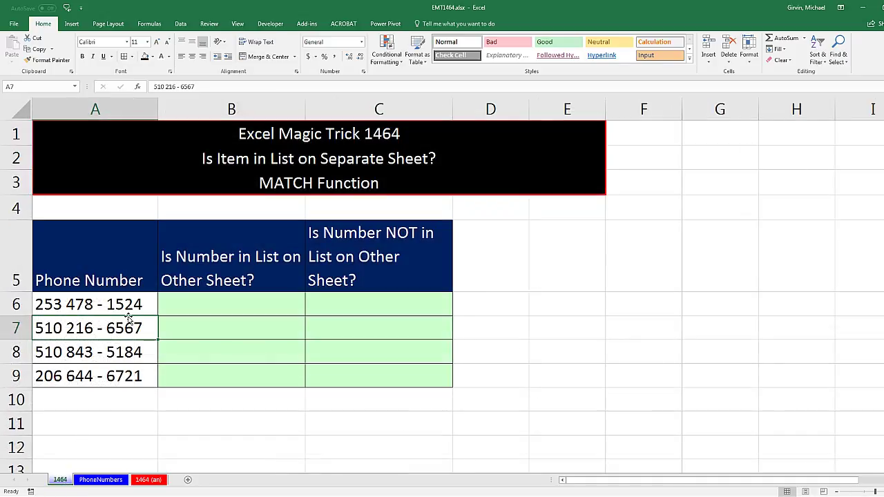
click(188, 302)
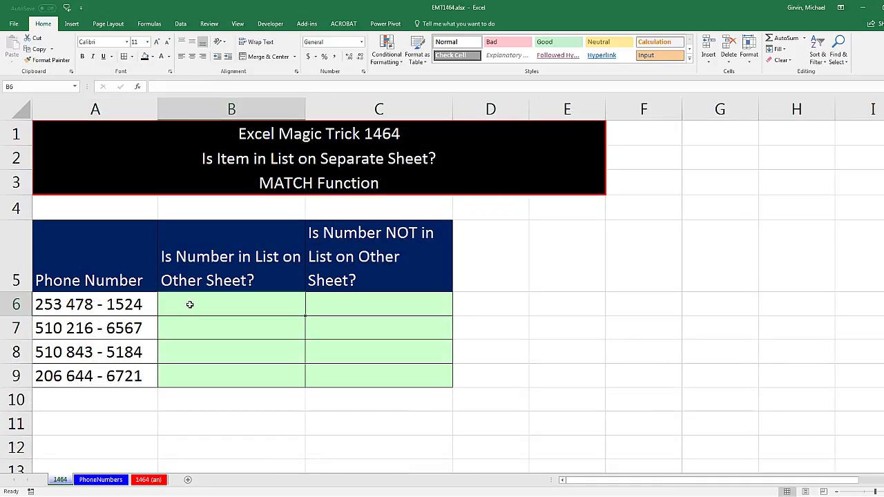
click(95, 481)
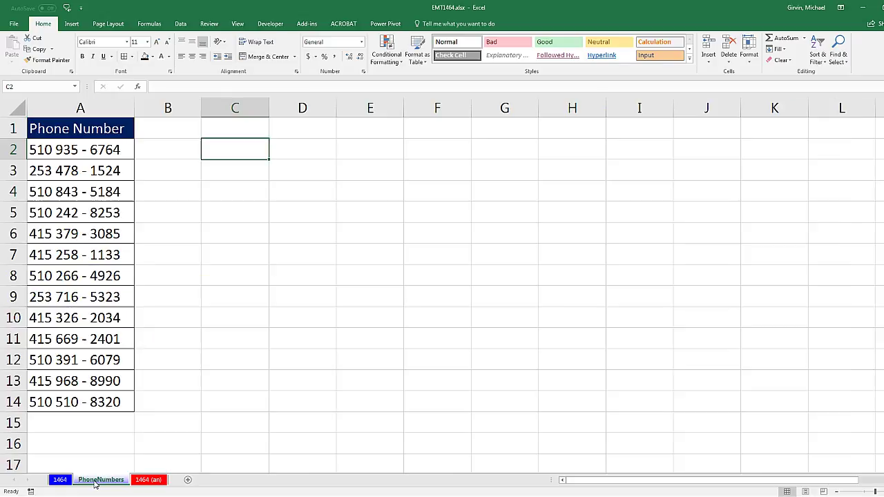
click(74, 152)
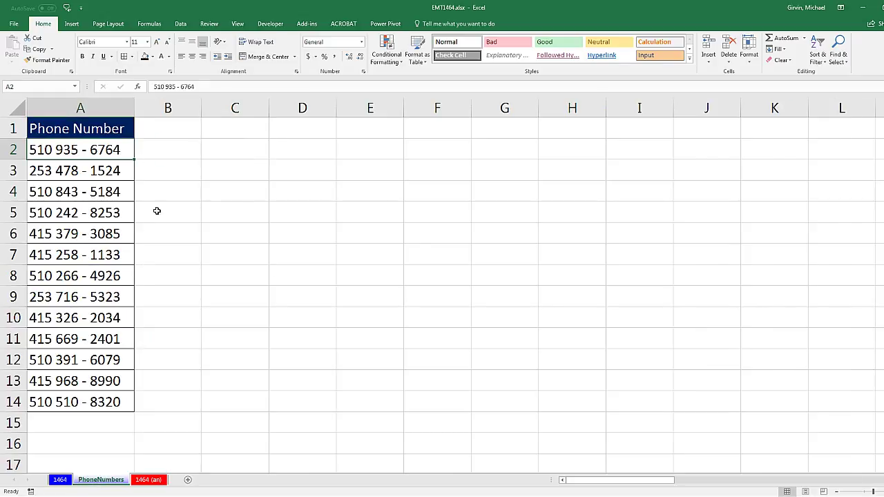
Open a second window of the EMT1464.xlsx workbook and switch between the two windows to compare them.
click(237, 24)
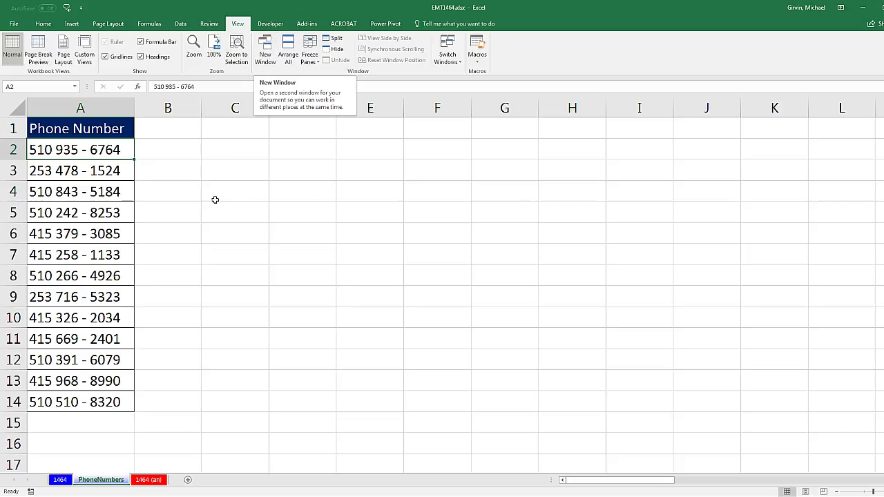
click(266, 54)
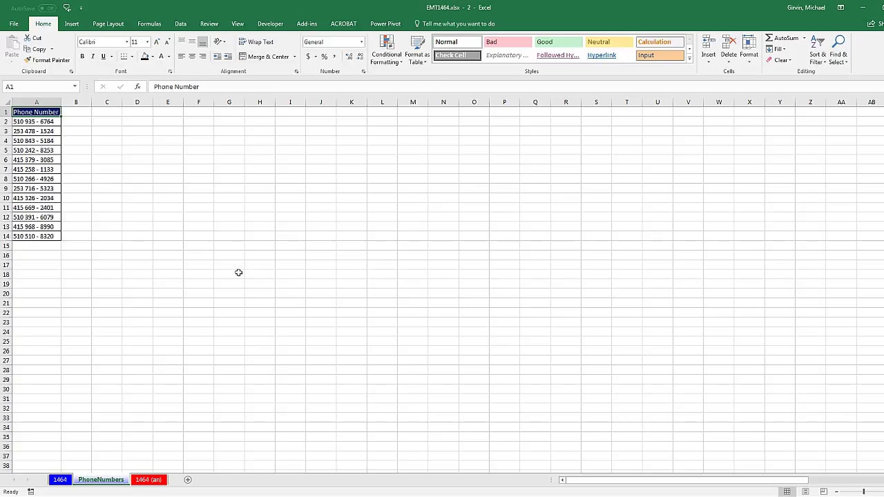
scroll(238, 272, up, 7)
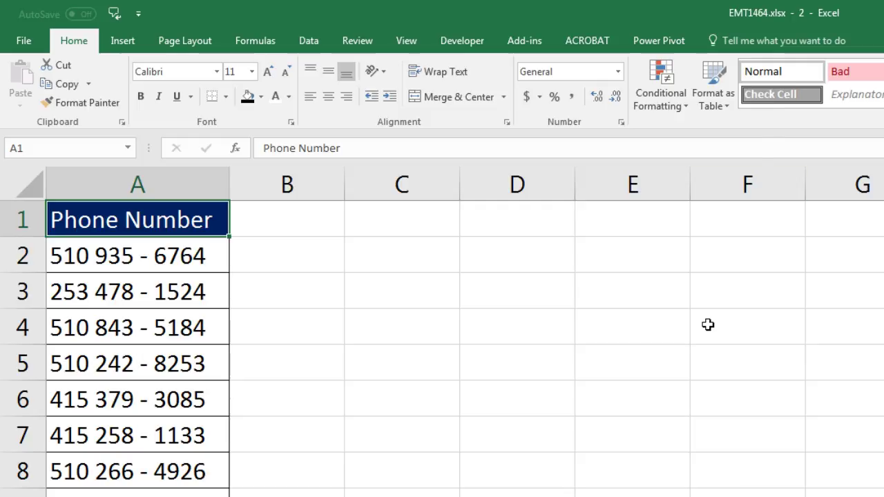
key(alt+Tab)
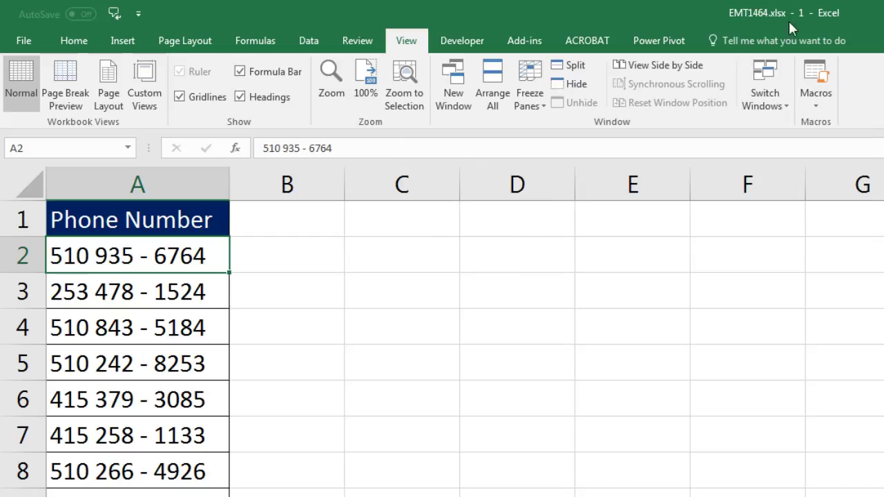
key(alt+Tab)
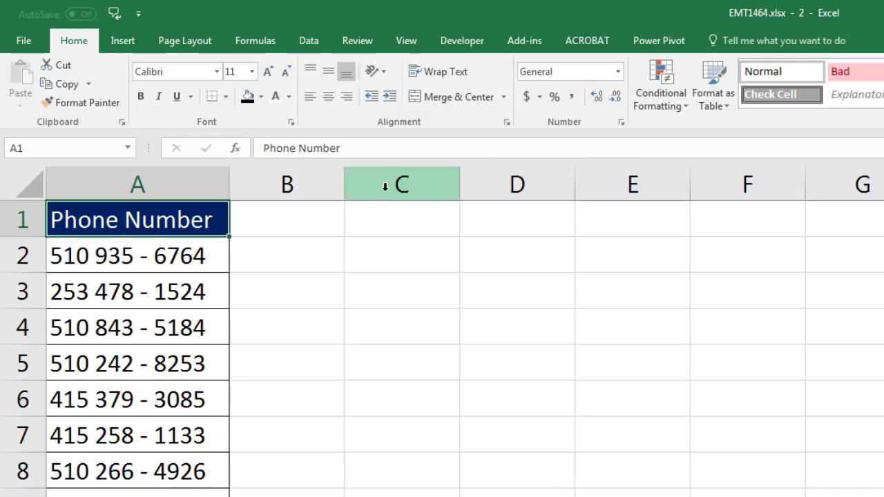
Enter the test text e in cell C2 of the PhoneNumbers sheet in the second window and check it in the first window.
click(387, 249)
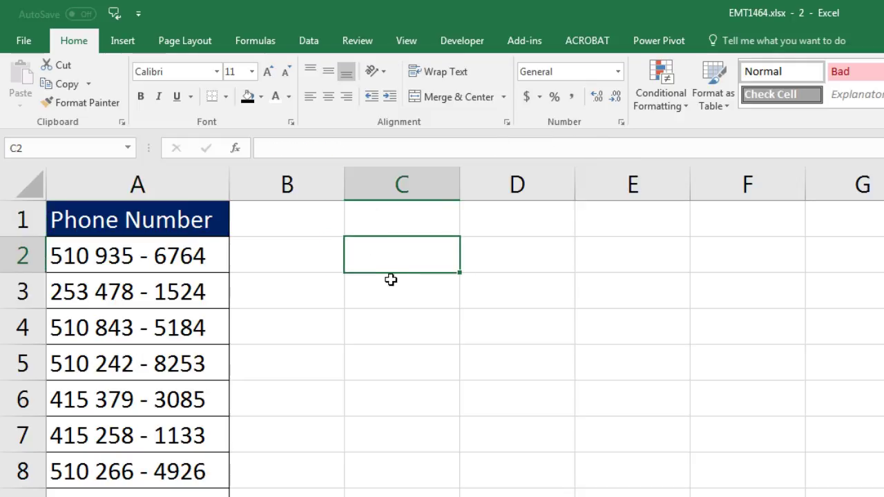
text(e)
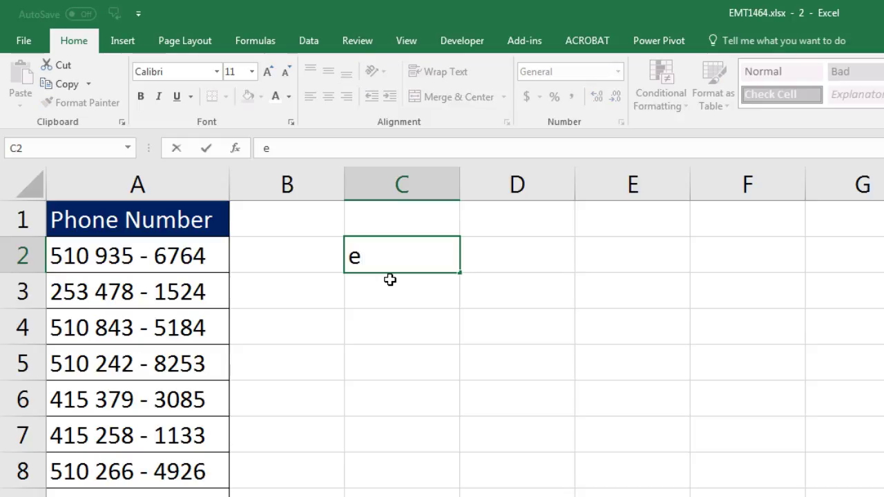
key(Return)
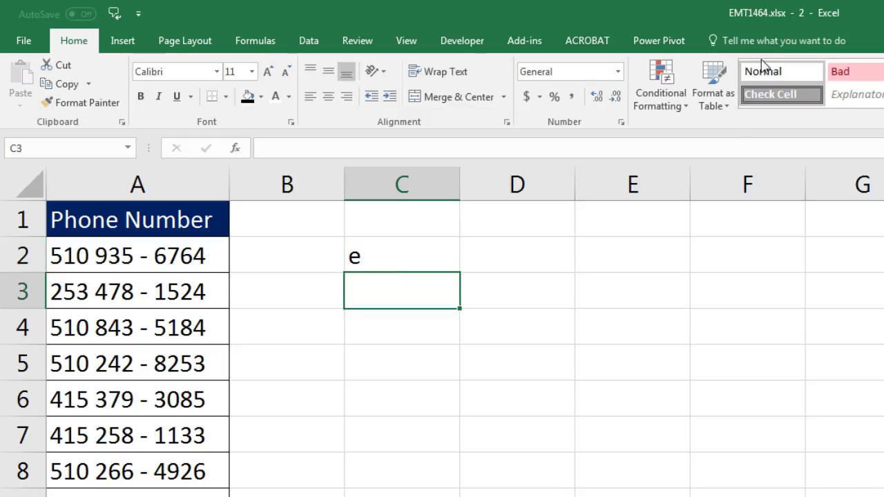
key(ctrl+F6)
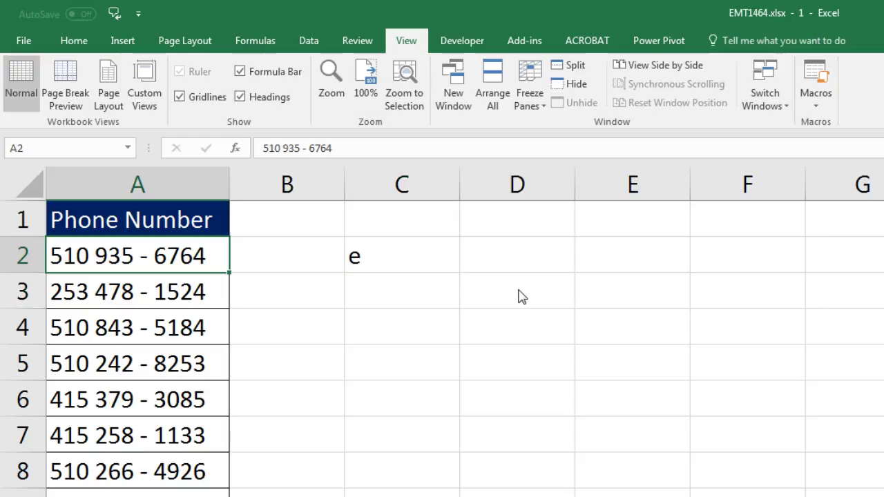
Clear the test text from cell C2 of the PhoneNumbers sheet in the first window and return to the second window.
click(430, 253)
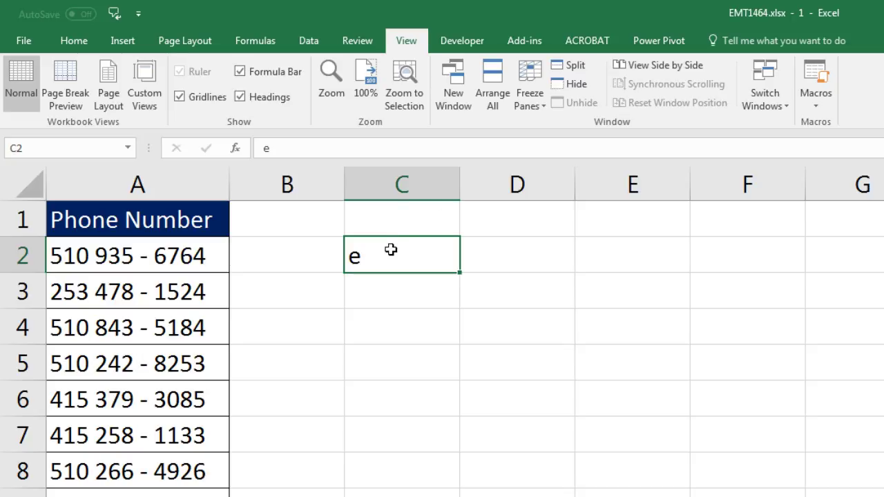
key(Delete)
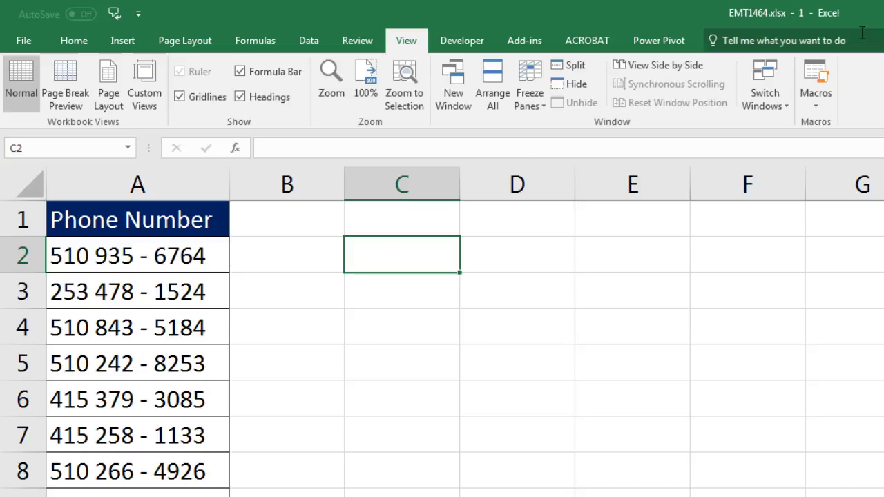
key(ctrl+F6)
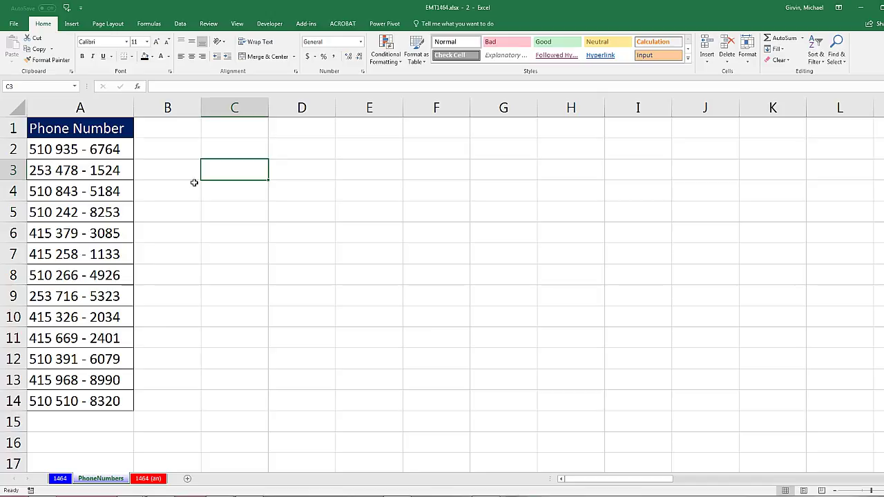
Show the 1464 sheet in the second window and arrange the open windows with the Vertical option.
click(60, 479)
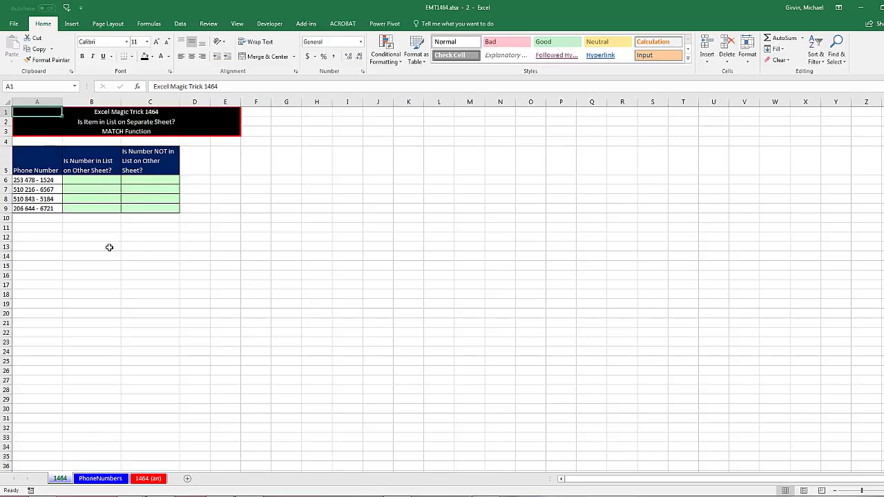
scroll(153, 249, up, 8)
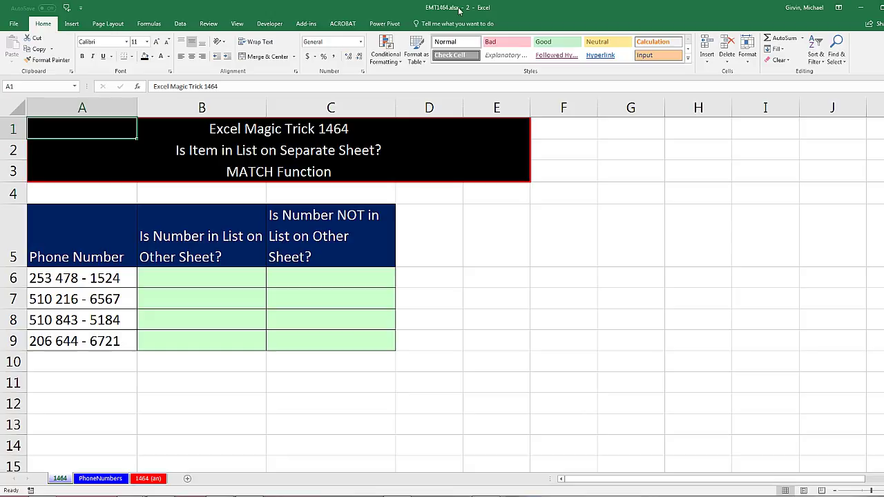
click(237, 23)
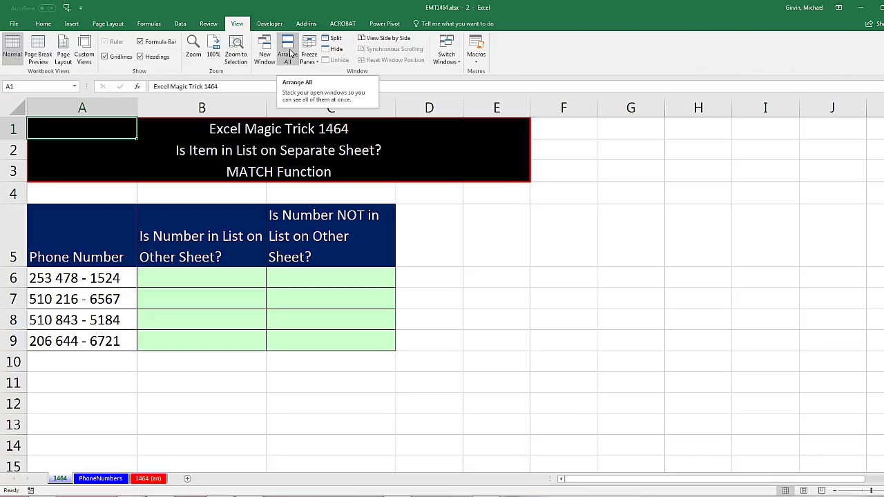
click(290, 53)
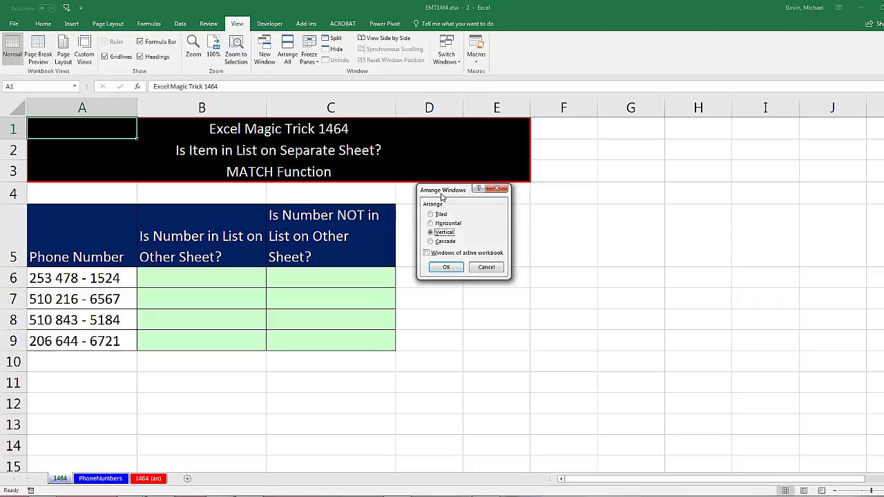
drag(436, 191, 383, 165)
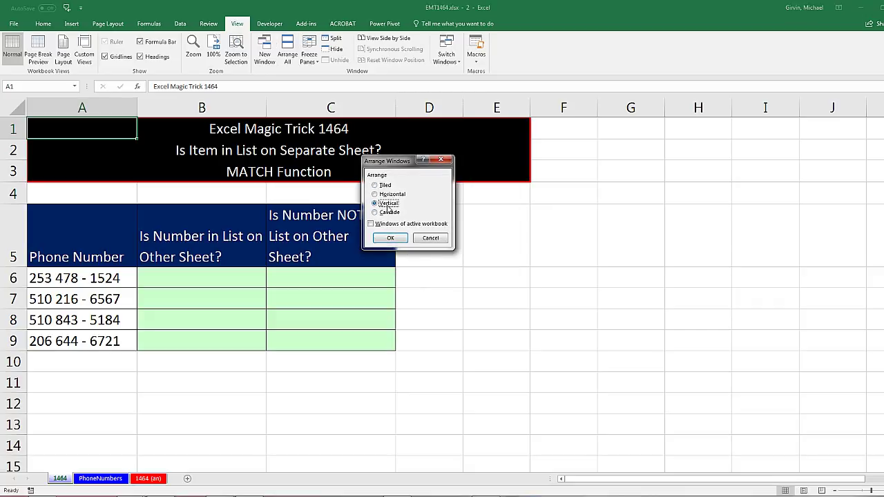
click(392, 239)
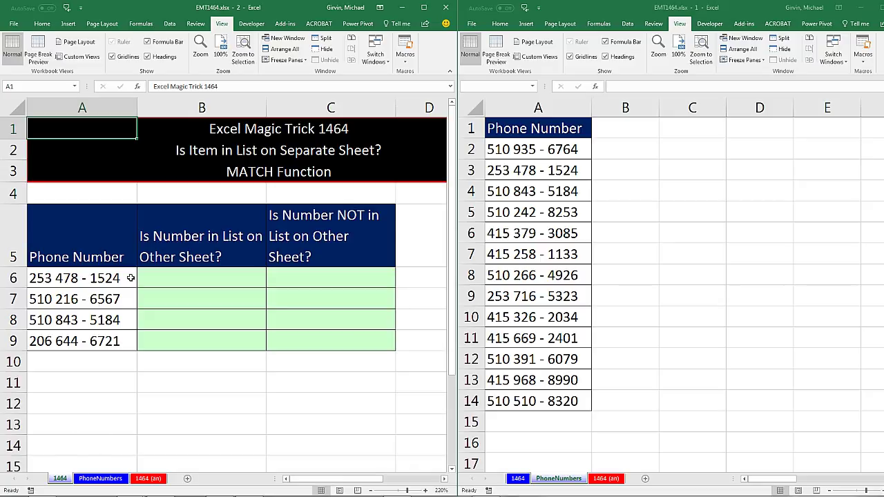
Compare the phone numbers in A6 and A7 of the 1464 sheet with the list on the PhoneNumbers sheet.
click(90, 277)
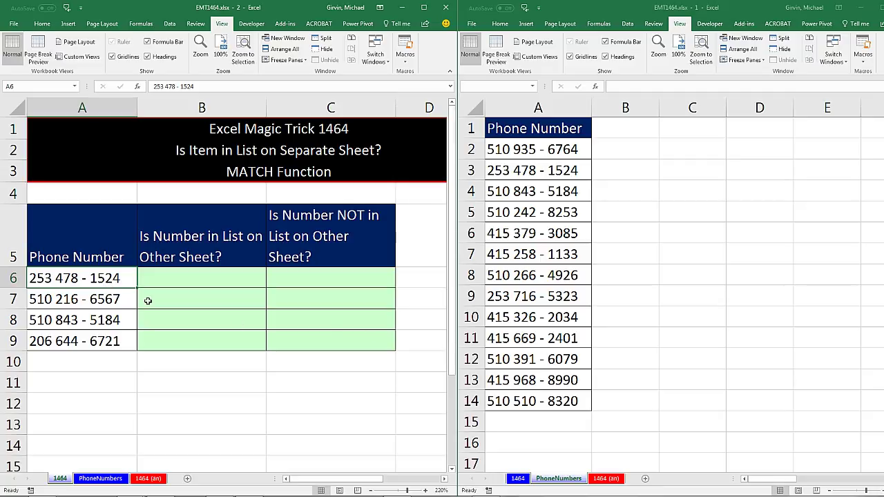
click(548, 173)
click(548, 173)
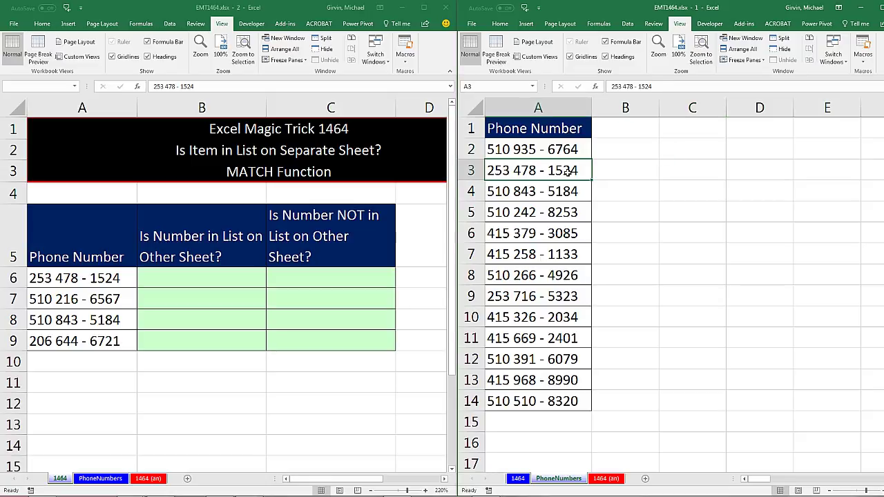
click(97, 302)
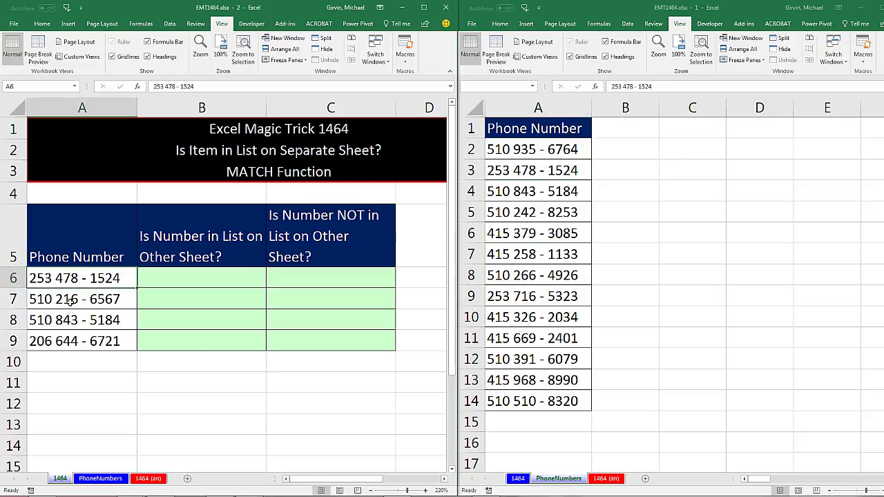
click(62, 301)
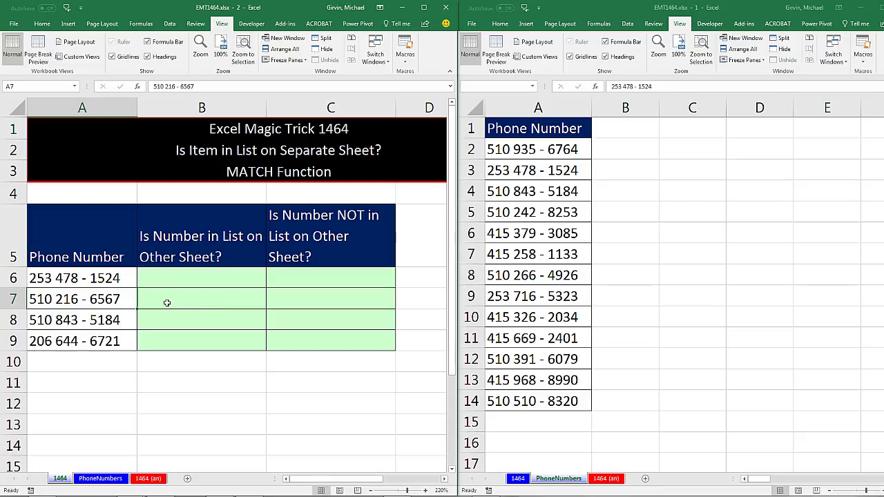
Start a MATCH formula in B6 with lookup value A6 and the absolute lookup array PhoneNumbers!$A$2:$A$14 selected in the other window.
click(160, 284)
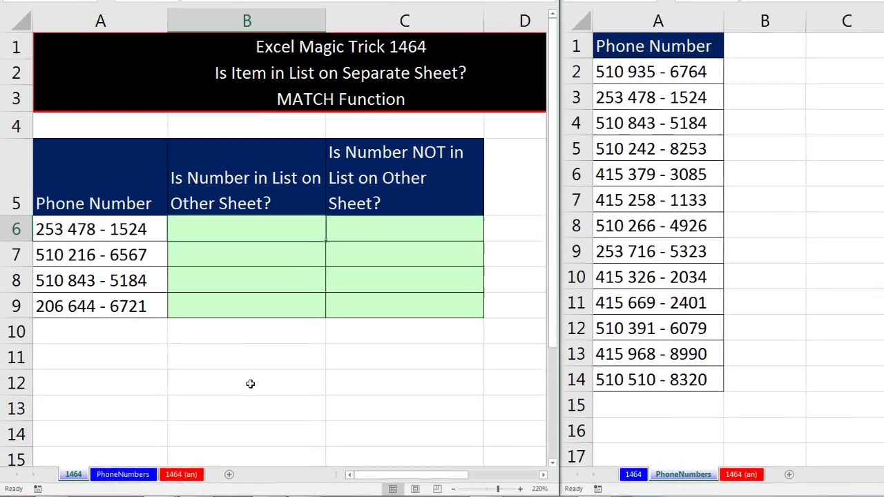
text(=ma)
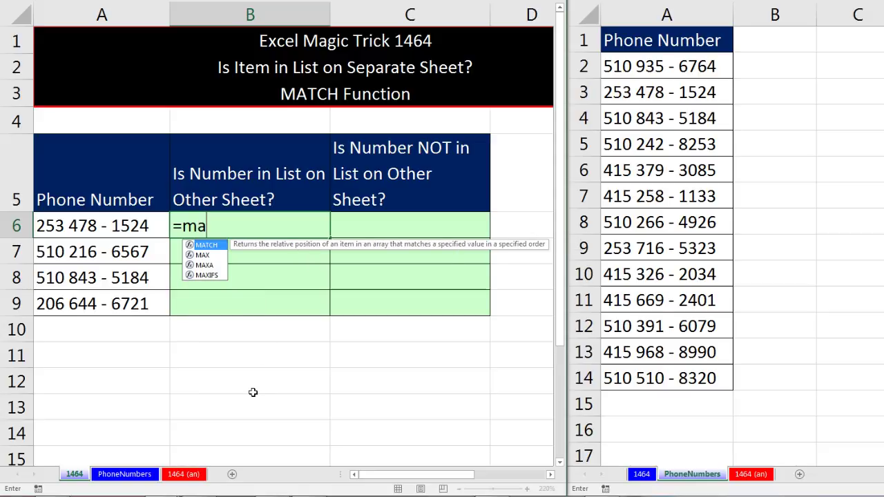
key(Tab)
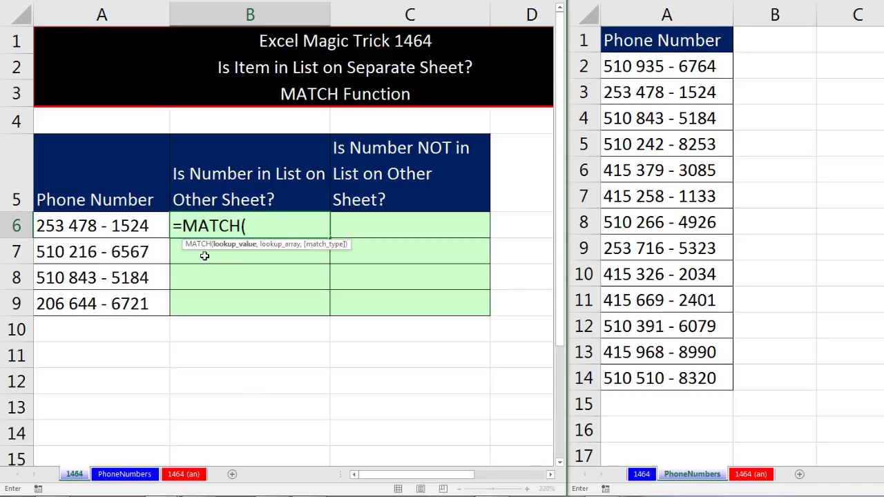
click(146, 224)
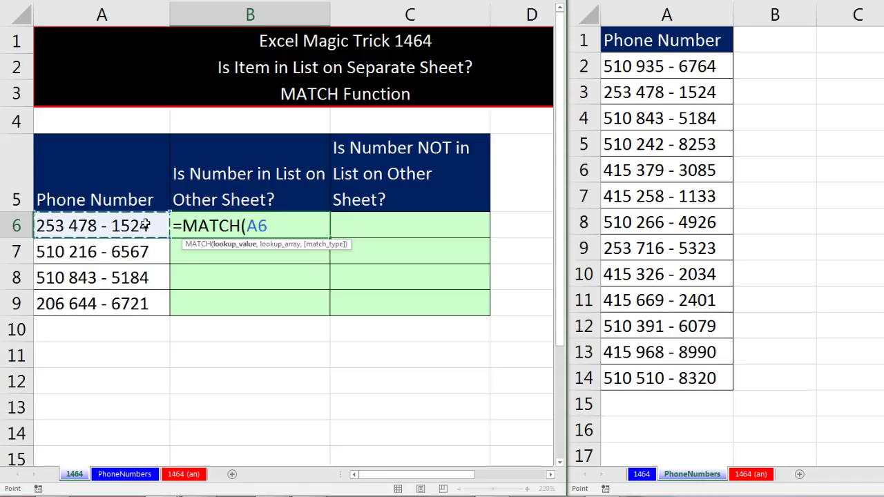
text(,)
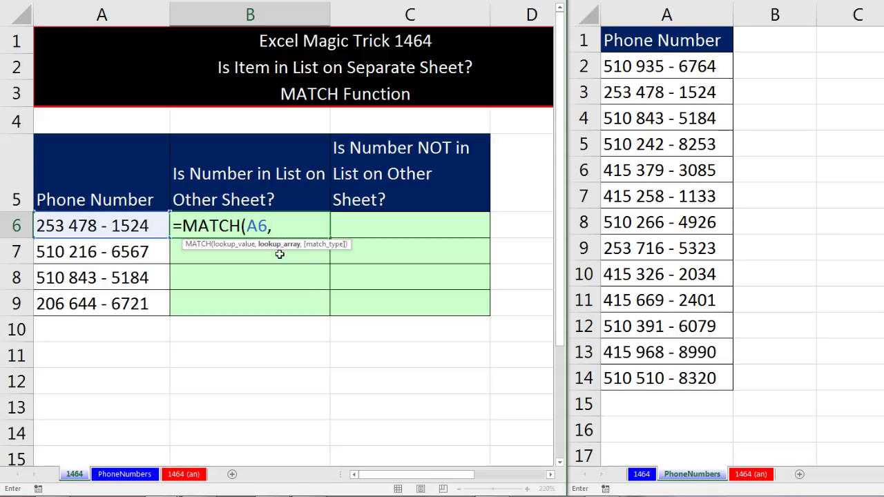
click(658, 64)
drag(657, 64, 671, 379)
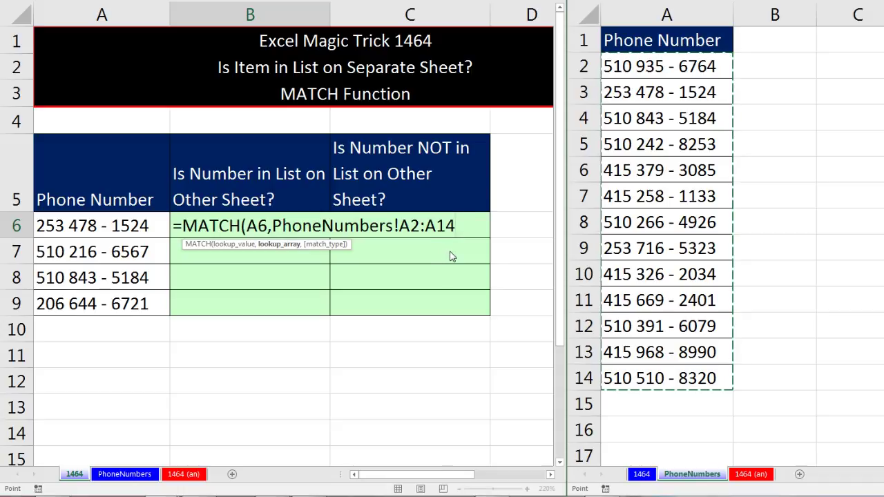
key(F4)
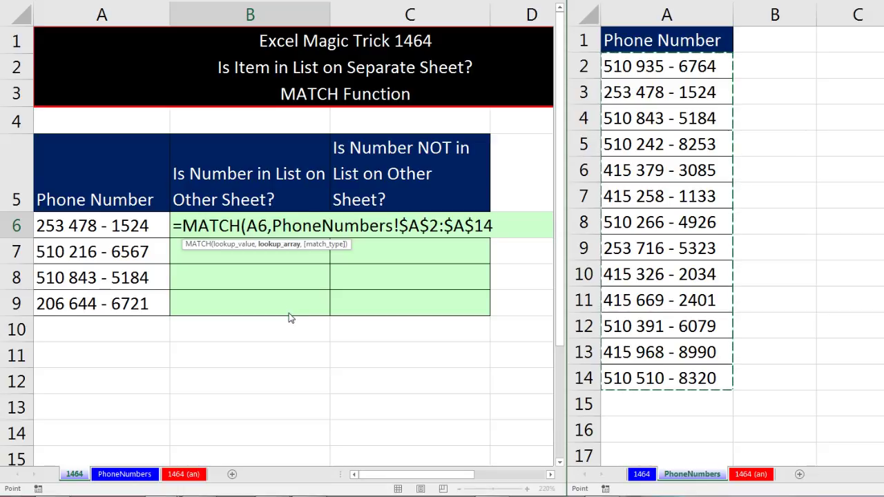
Review the MATCH arguments, set the match type to 0 - Exact match, and enter the formula in B6.
click(259, 228)
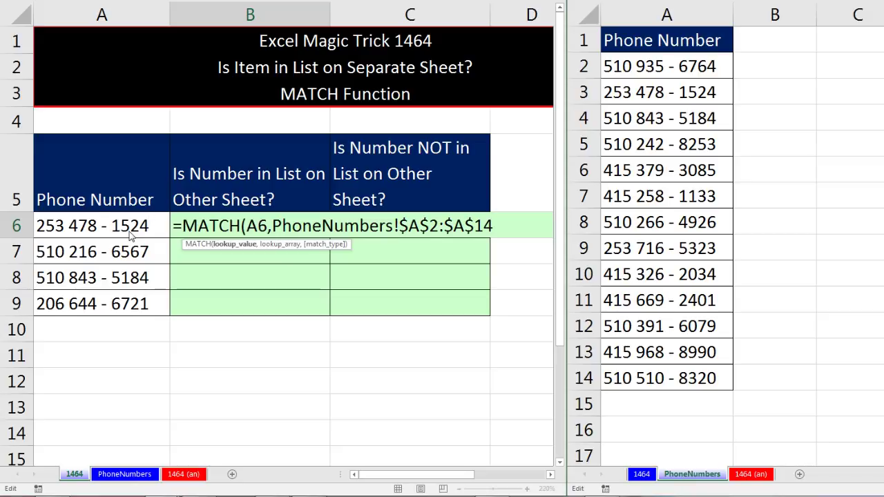
click(522, 227)
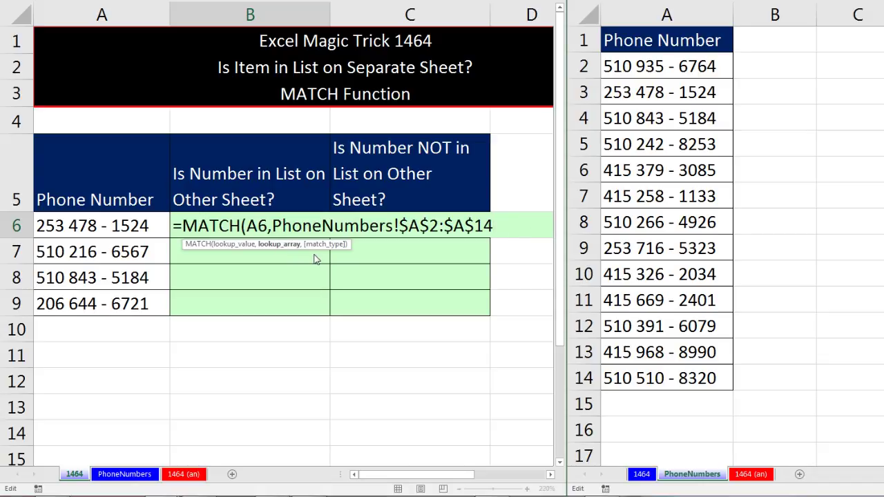
text(,)
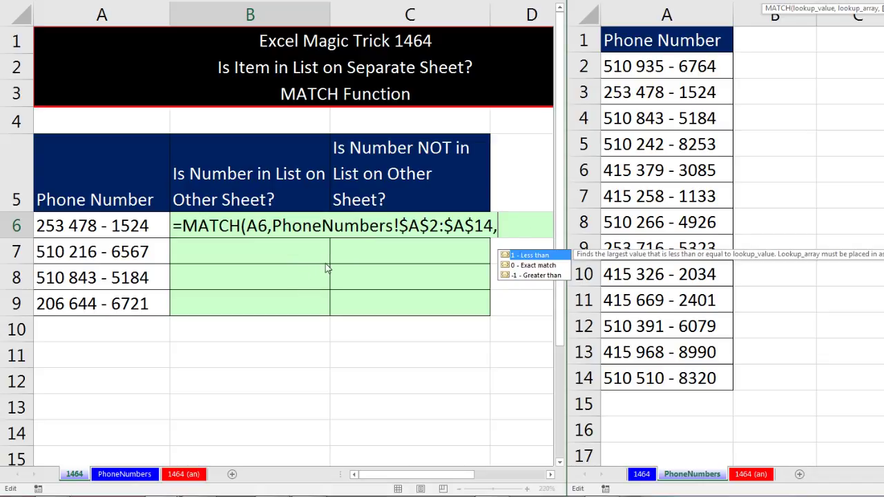
click(533, 265)
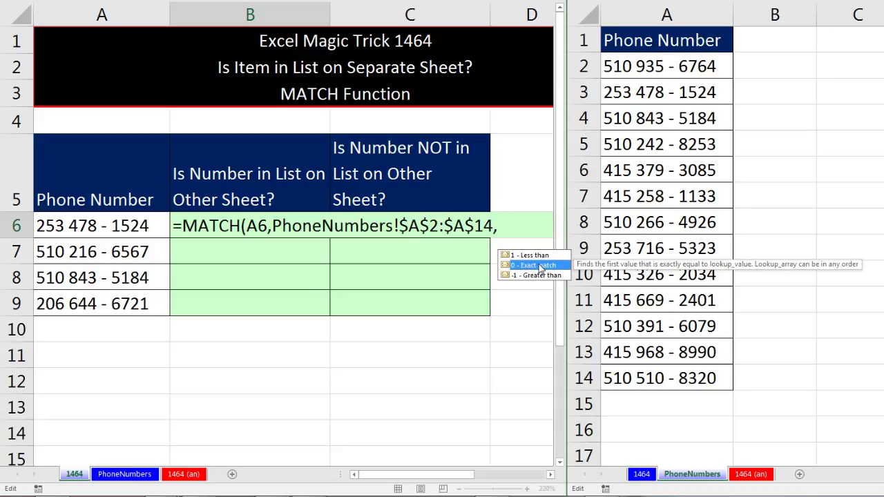
double_click(540, 266)
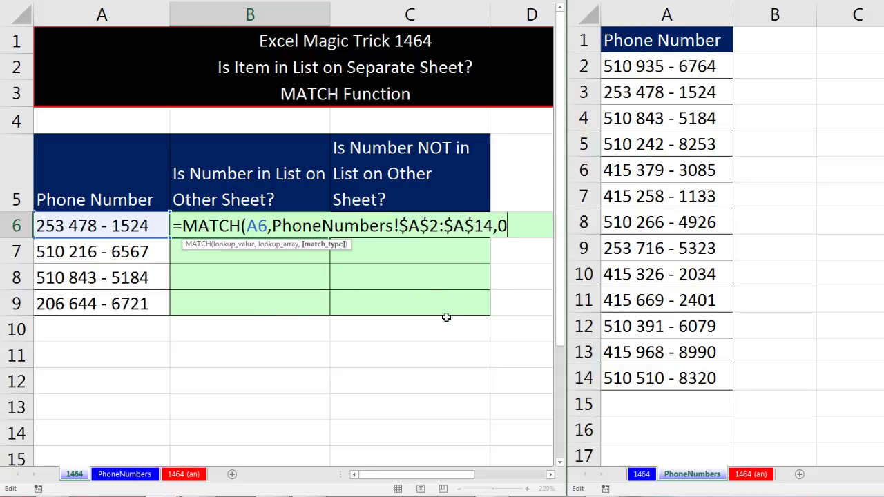
text())
key(ctrl+Return)
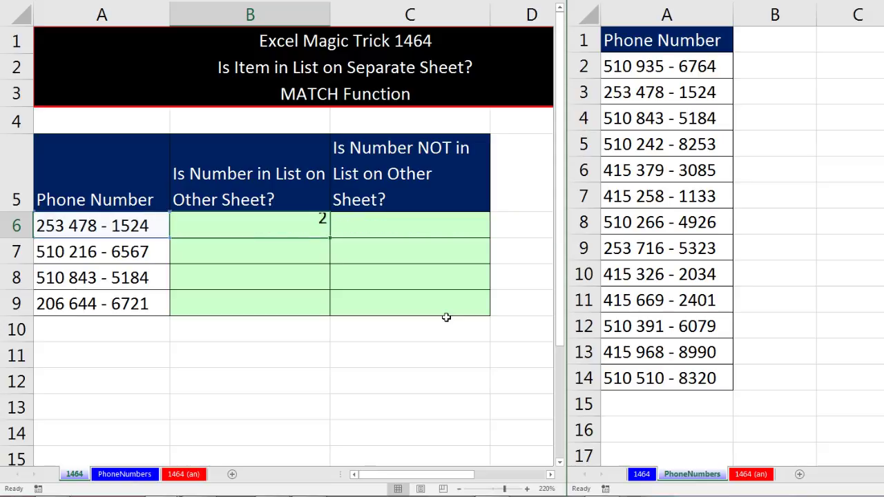
Copy the MATCH formula down through B9 and check the results in B7 and B8 against the PhoneNumbers list.
double_click(330, 238)
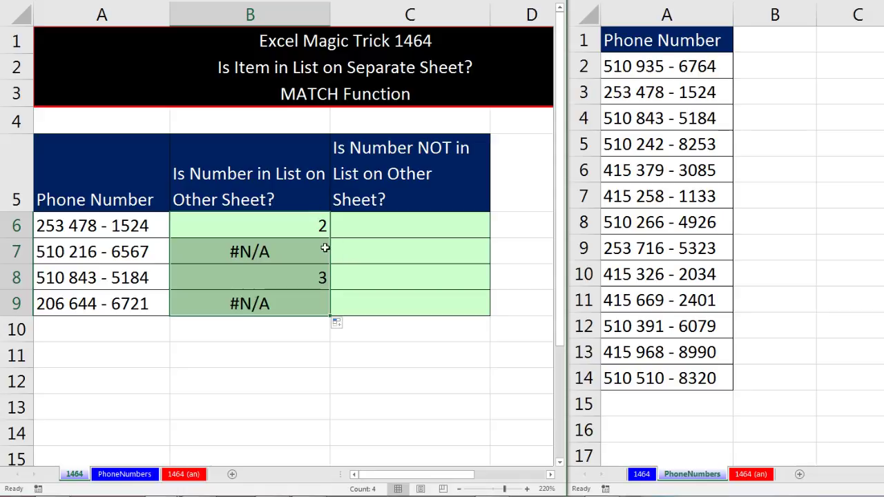
click(284, 257)
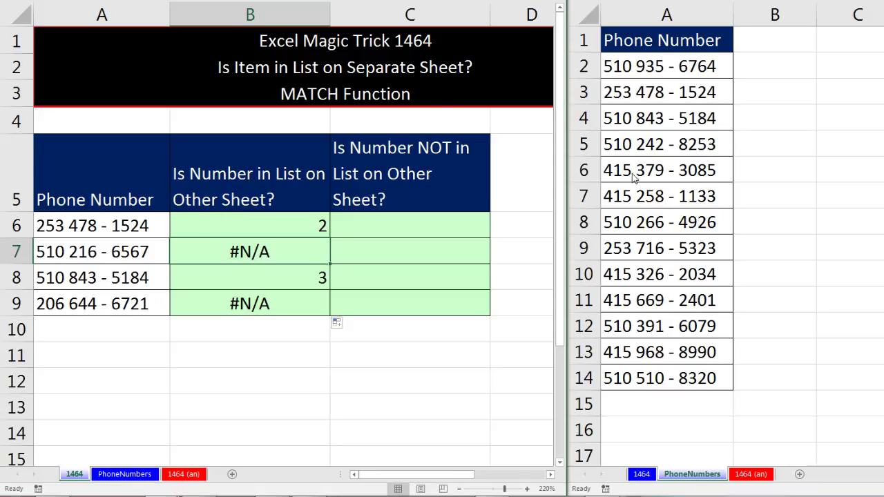
click(282, 286)
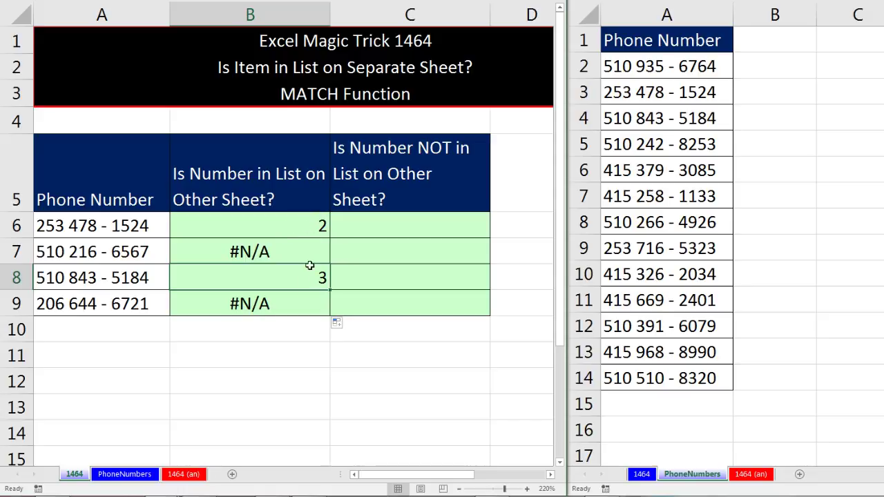
Wrap the MATCH formula in B6 in ISNUMBER, giving =ISNUMBER(MATCH(A6,PhoneNumbers!$A$2:$A$14,0)).
click(262, 225)
key(F2)
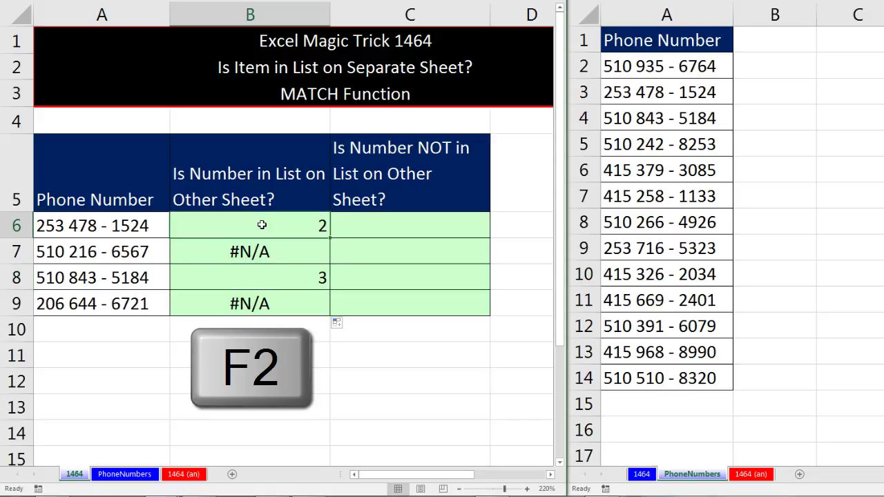
key(F2)
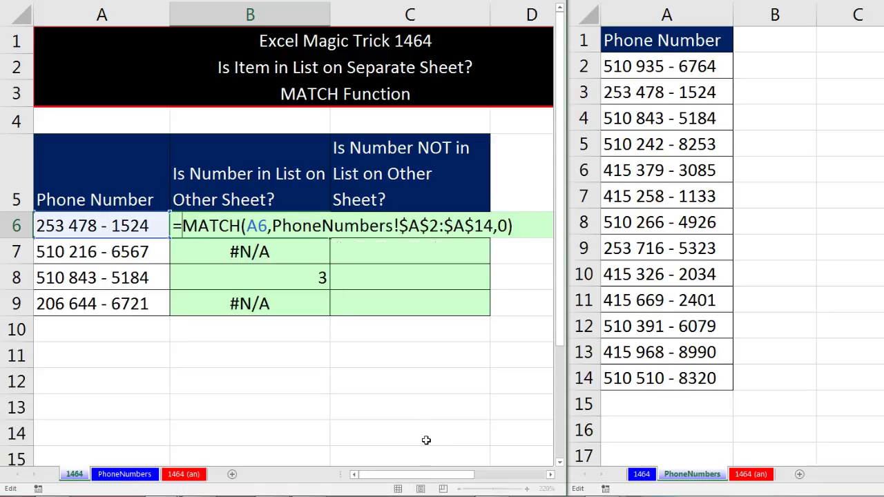
text(isn)
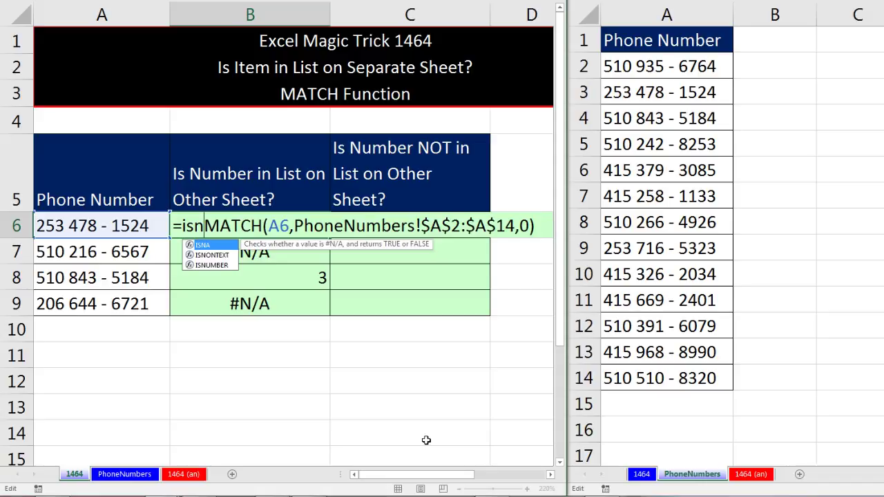
text(u)
key(Tab)
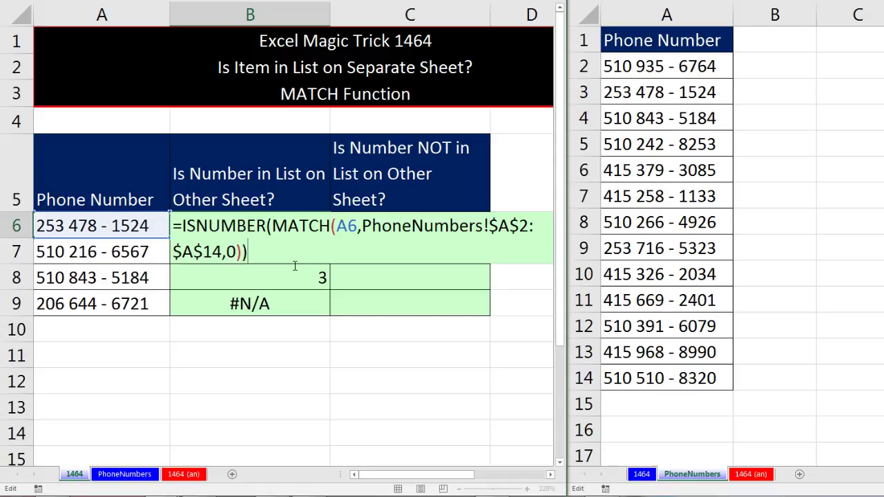
key(ctrl+Return)
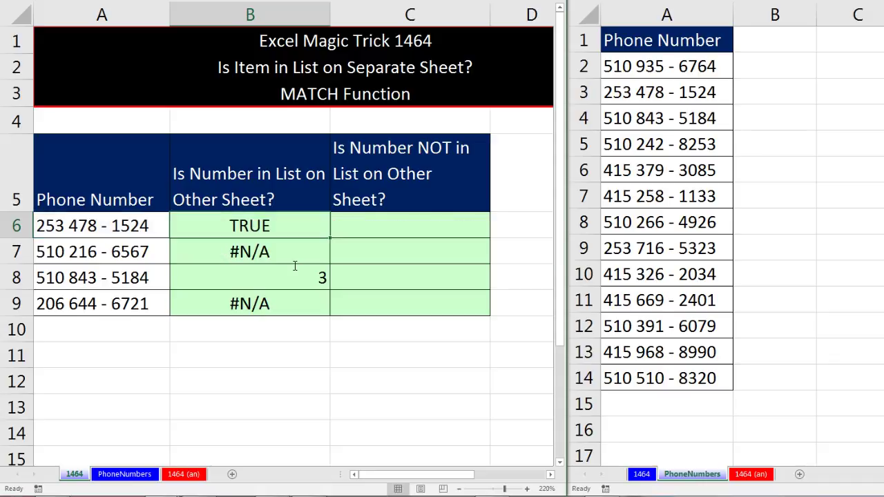
Copy the ISNUMBER formula down through B9 and check row 7's result against its phone number.
double_click(331, 238)
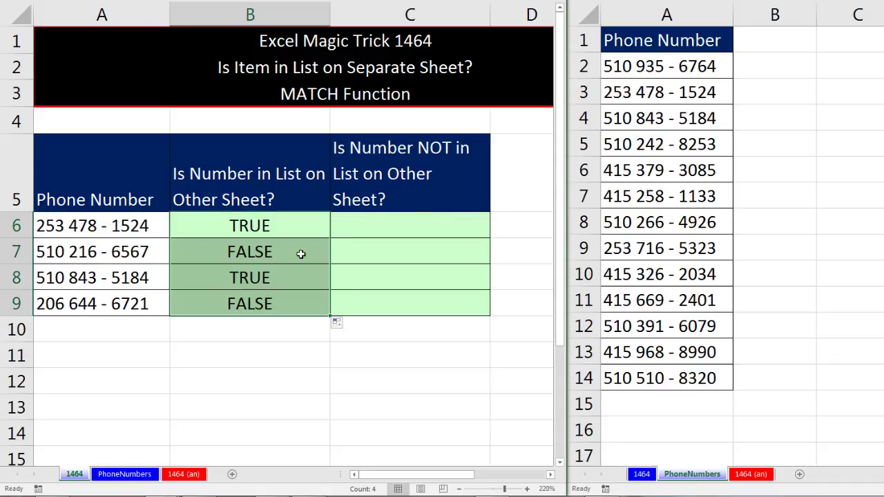
click(274, 246)
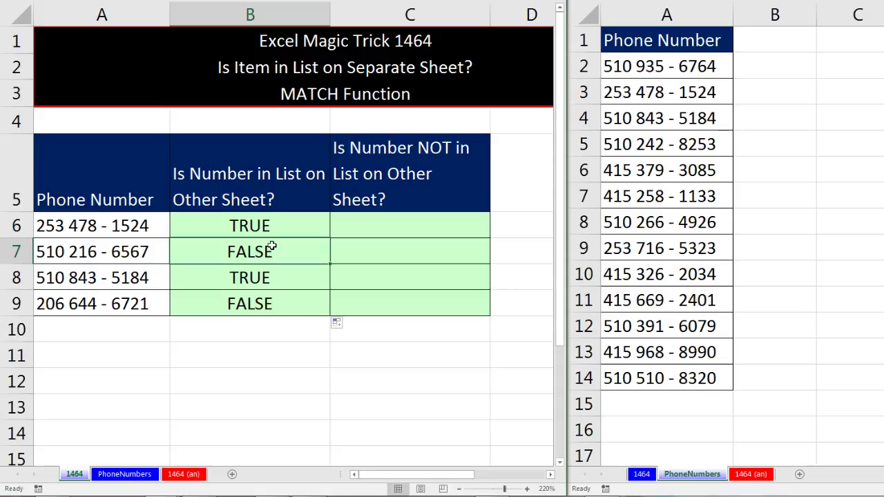
click(125, 252)
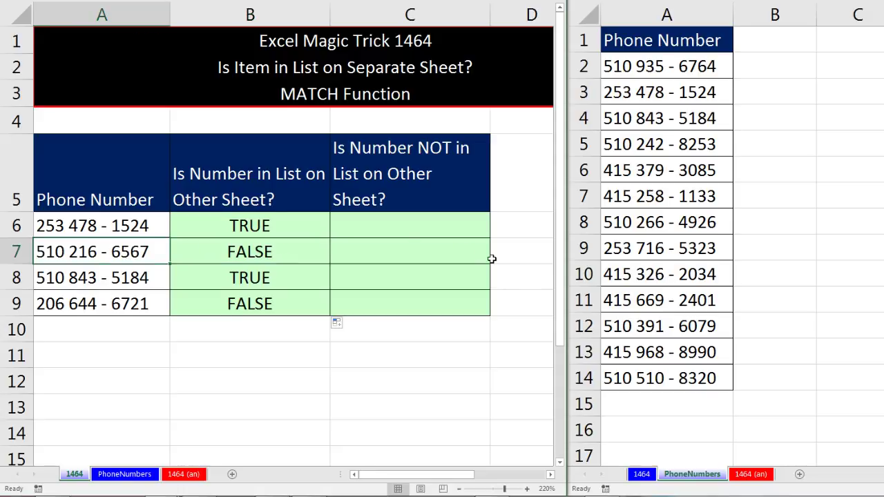
Copy only the MATCH part of the ISNUMBER formula in B6, leaving the cell's formula as it is.
click(298, 227)
key(F2)
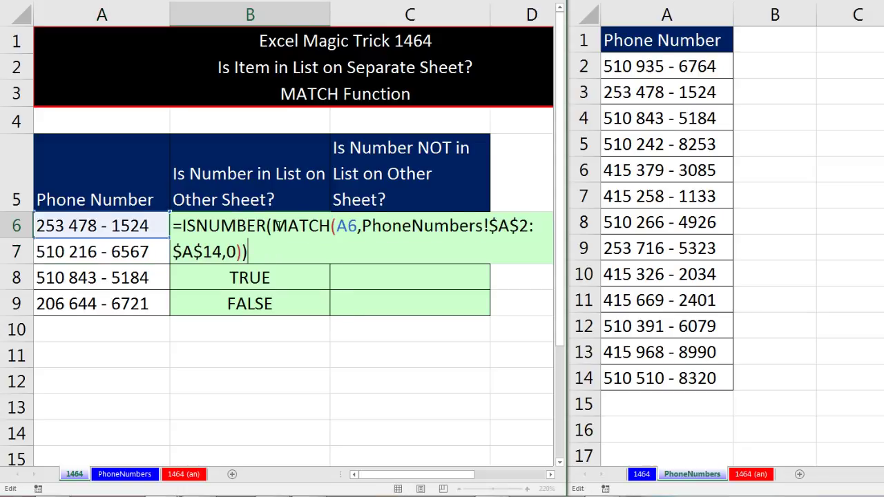
click(273, 226)
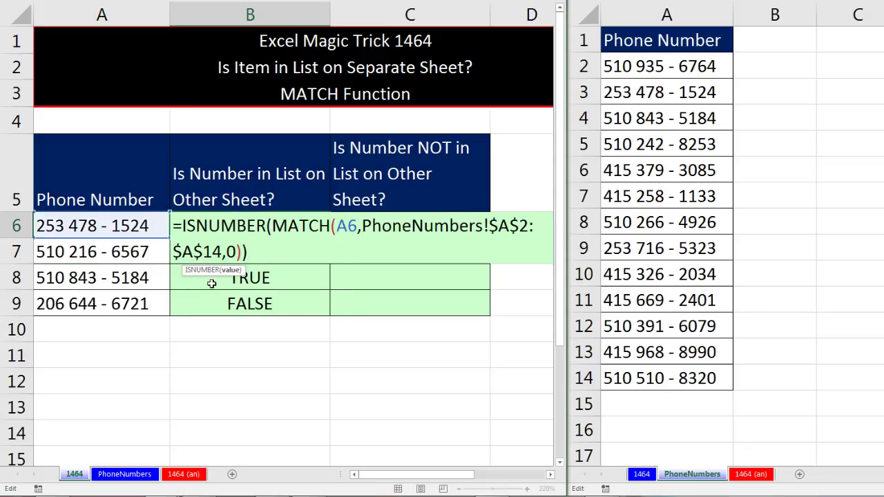
click(230, 270)
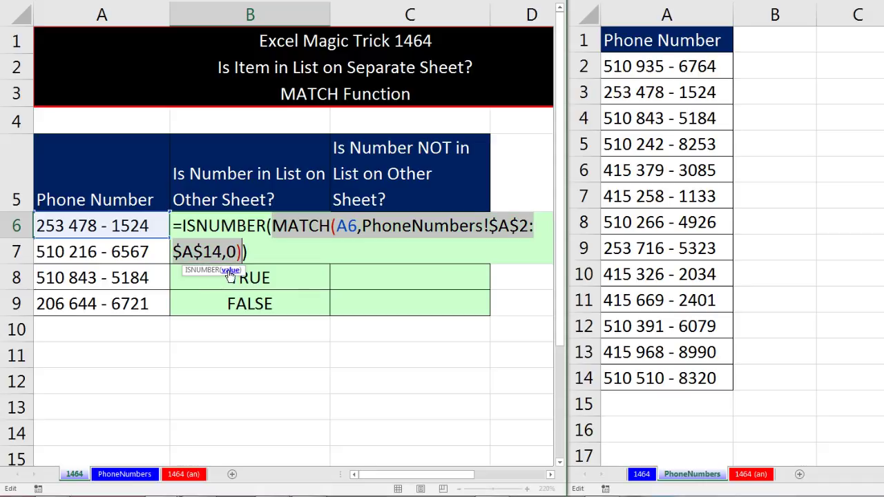
key(ctrl+c)
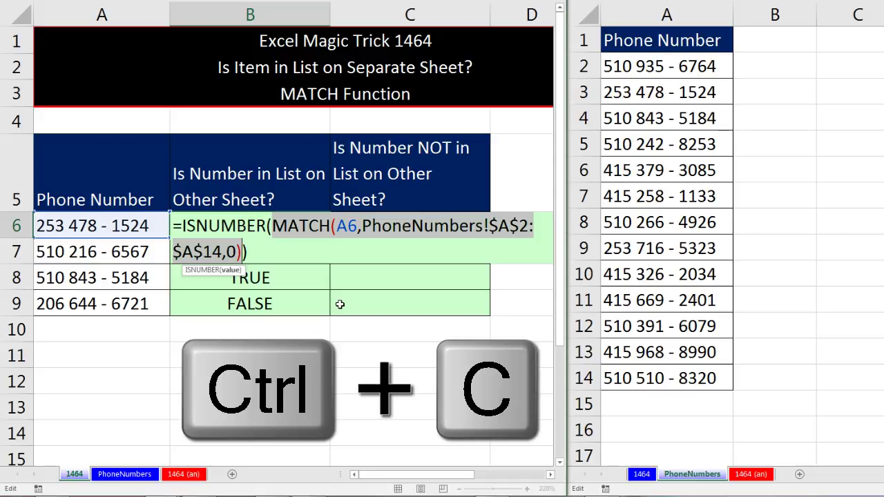
key(Escape)
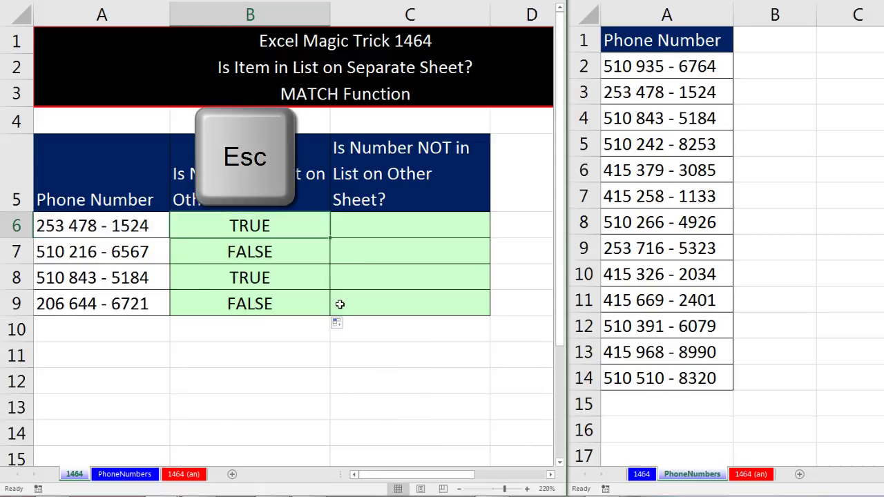
Enter the copied formula in C6 as =MATCH(A6,PhoneNumbers!$A$2:$A$14,0), fill it down through C9, and compare the results with column B.
click(371, 228)
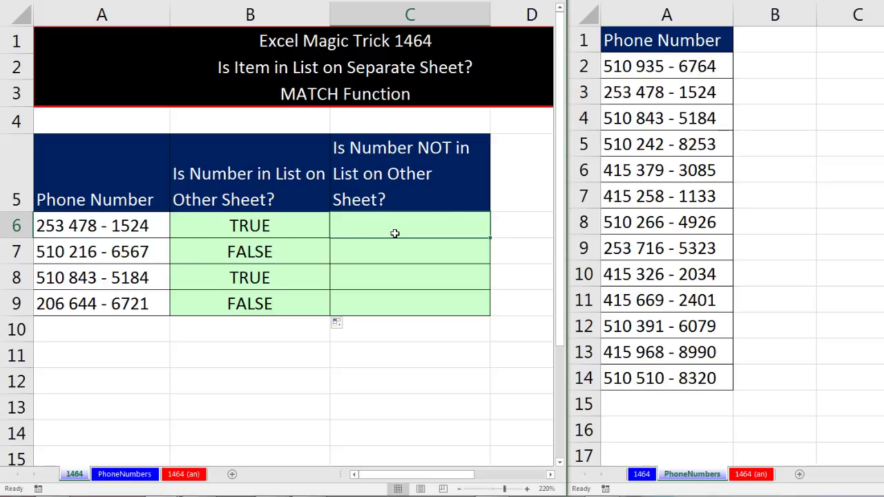
text(=)
key(ctrl+v)
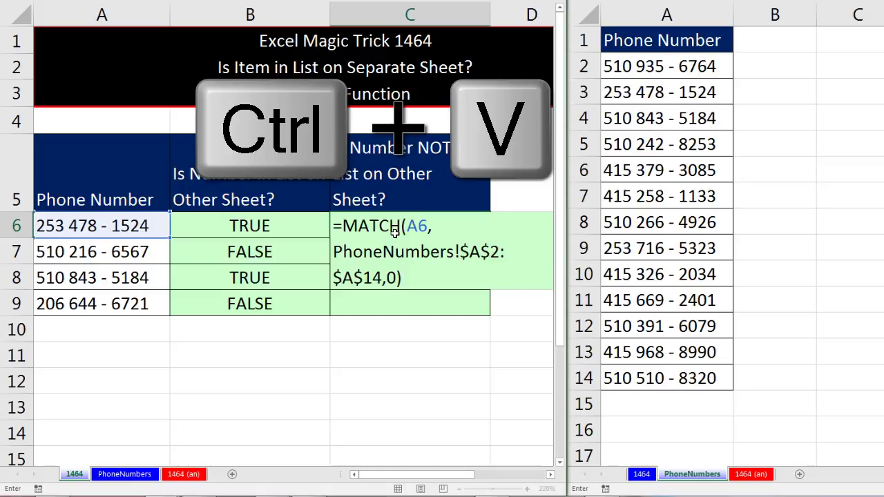
key(ctrl+Return)
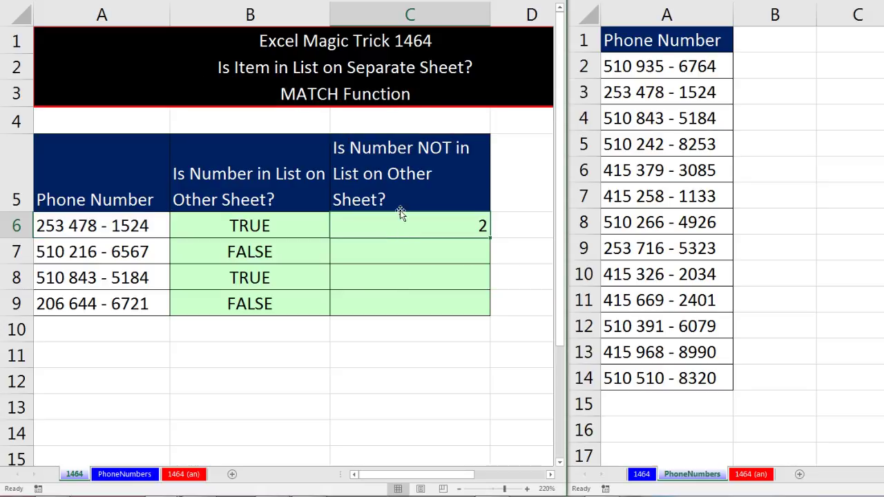
double_click(489, 239)
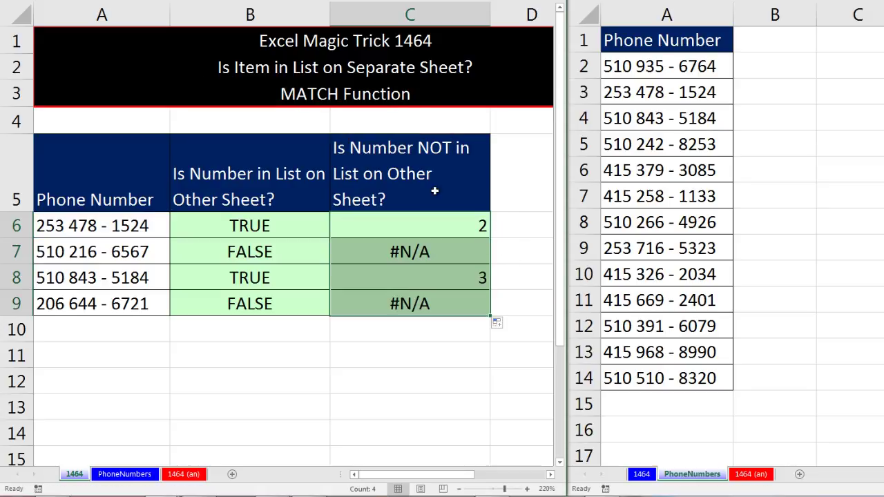
click(276, 226)
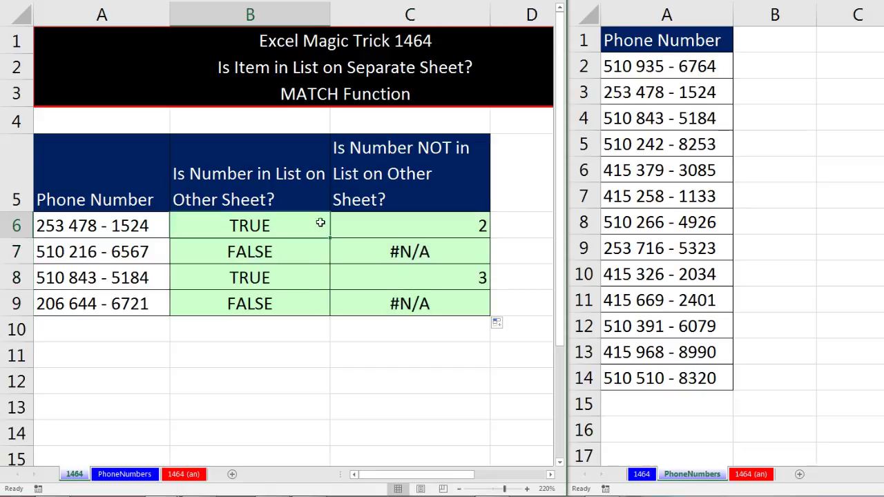
click(426, 250)
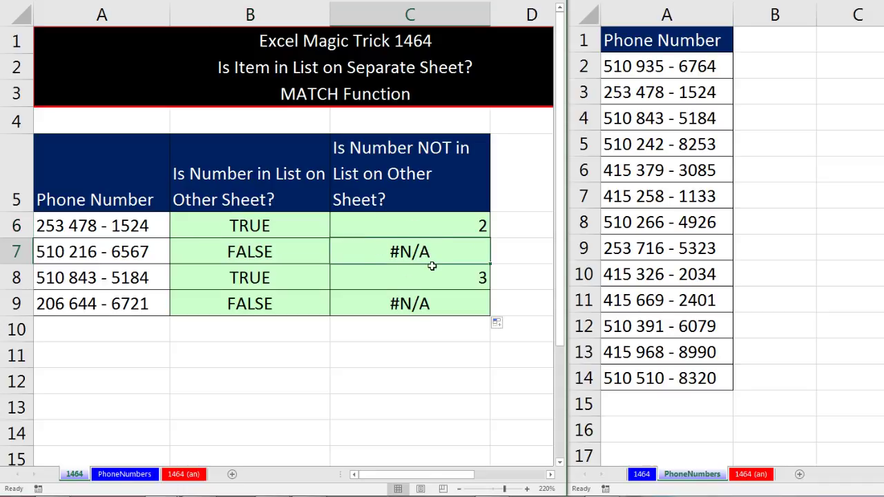
Wrap the MATCH formula in C6 in ISNA, giving =ISNA(MATCH(A6,PhoneNumbers!$A$2:$A$14,0)), and fill it down through C9.
click(423, 222)
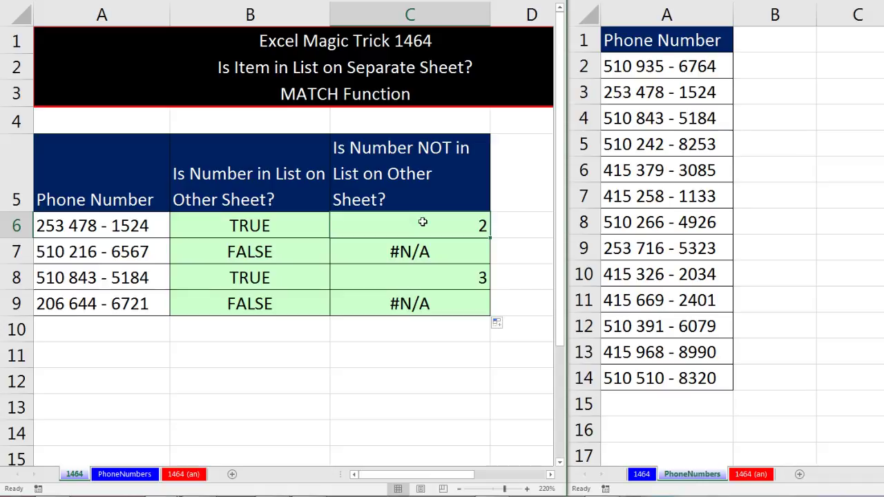
key(F2)
click(345, 226)
text(isnMATCH(A6,)
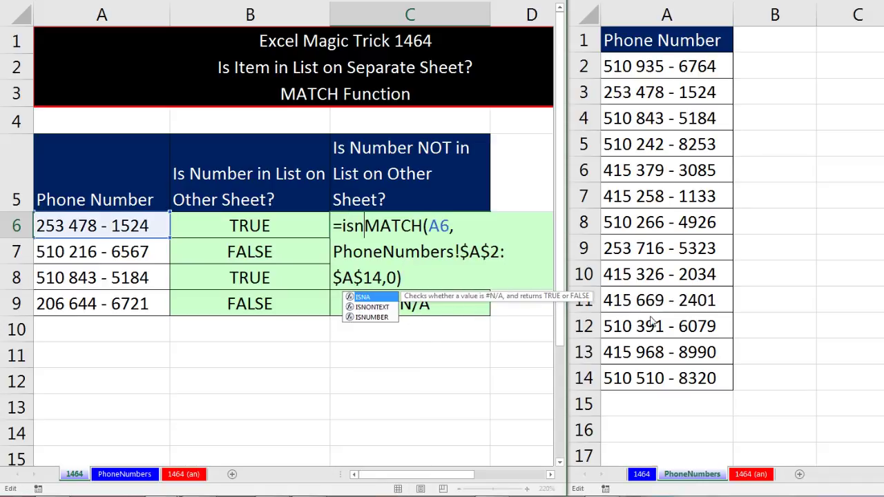
key(Tab)
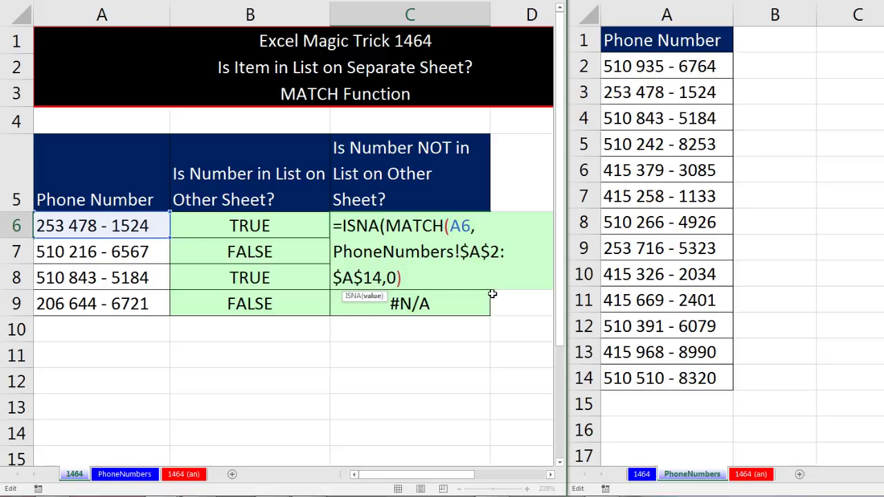
text())
key(ctrl+Return)
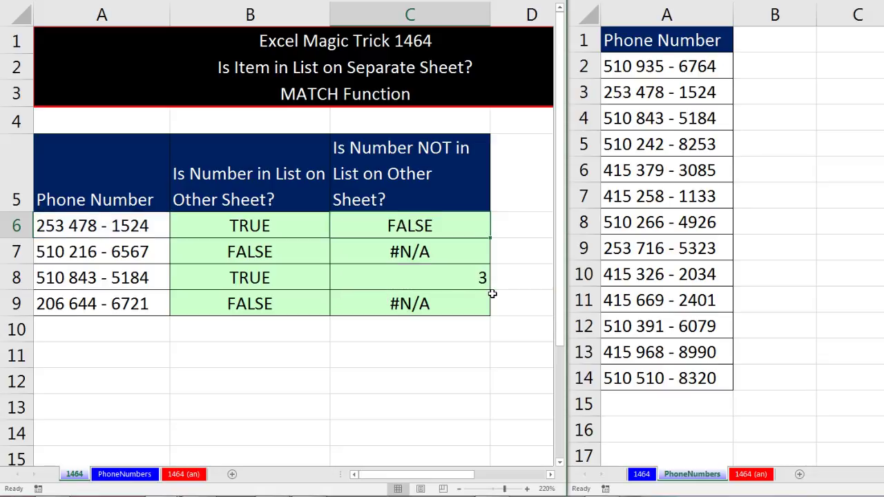
double_click(491, 239)
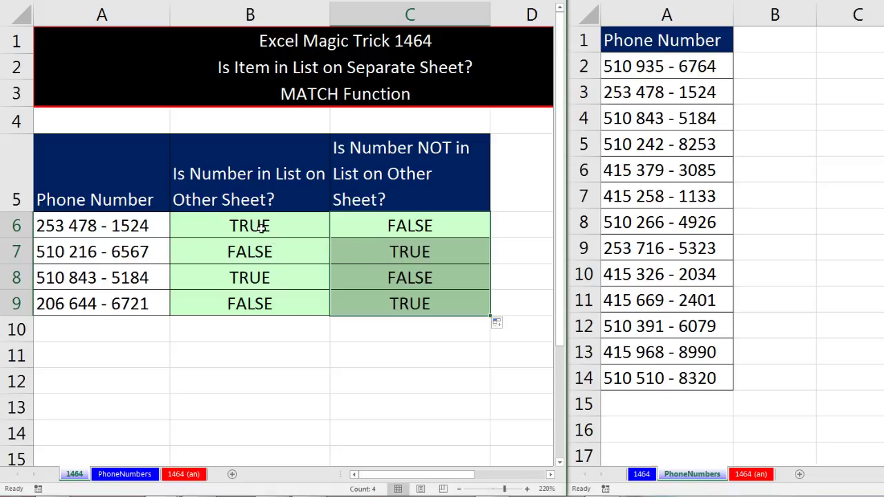
Copy the phone number and in-list columns, A5:B9 with headers, and paste them below the table starting at A11.
drag(158, 201, 266, 304)
key(ctrl+c)
click(119, 361)
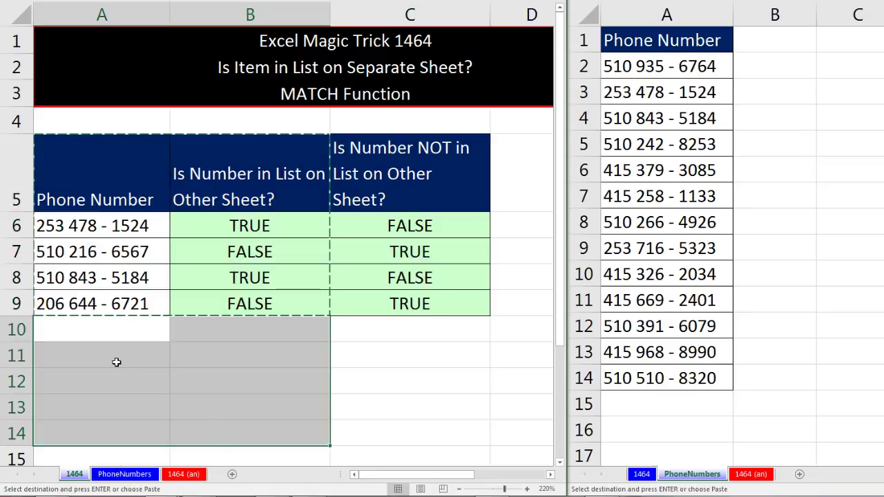
key(ctrl+v)
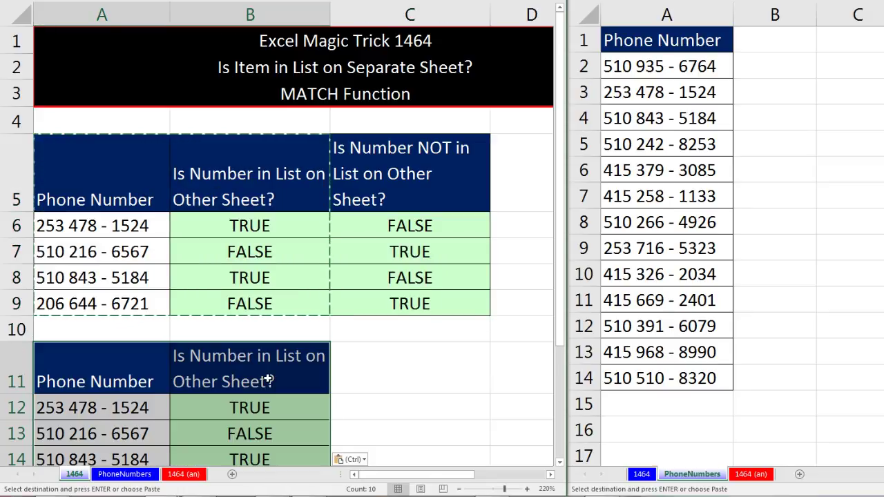
scroll(269, 380, down, 1)
scroll(270, 380, down, 2)
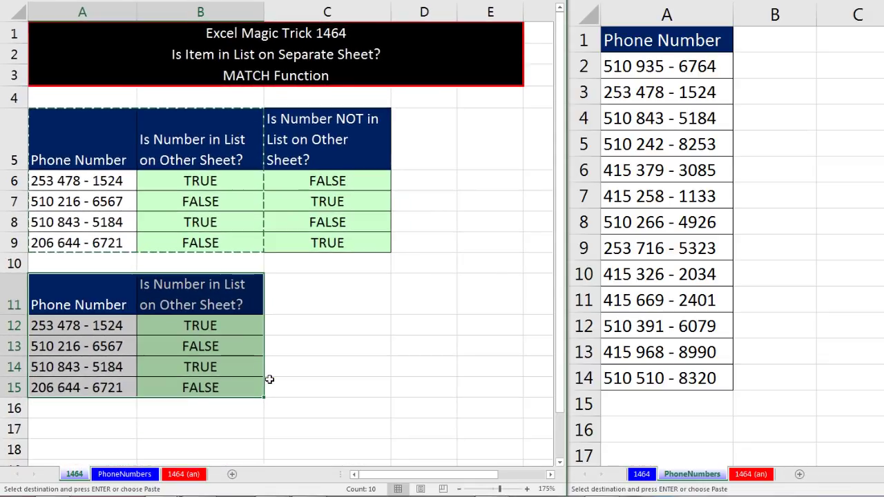
key(Escape)
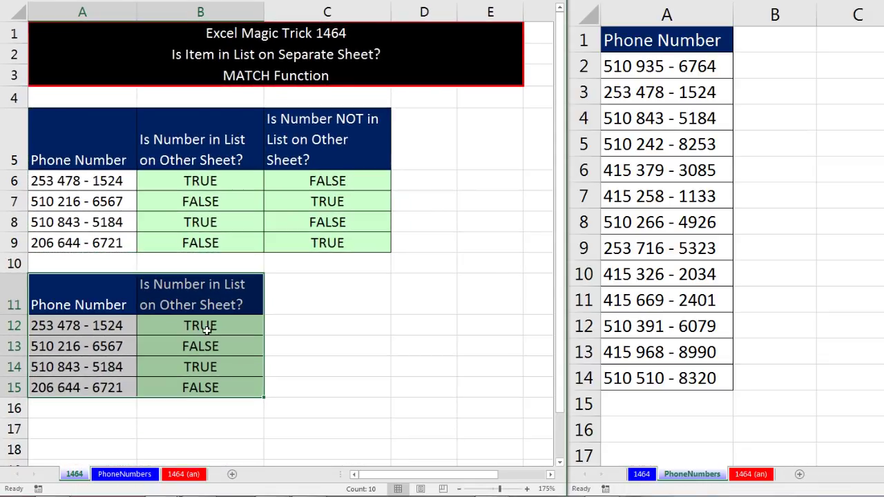
Start wrapping the formula in B12 in IF, using ISNUMBER(MATCH(A12,PhoneNumbers!$A$2:$A$14,0)) as the logical test.
click(206, 330)
click(206, 350)
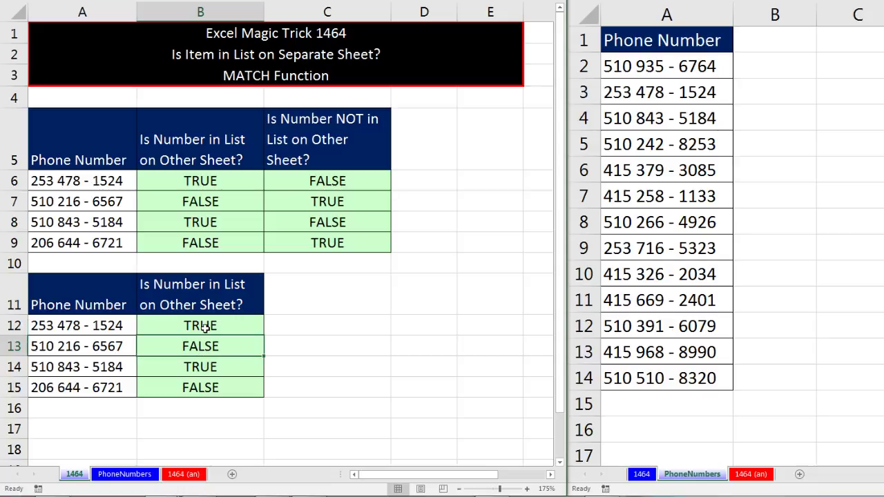
click(205, 328)
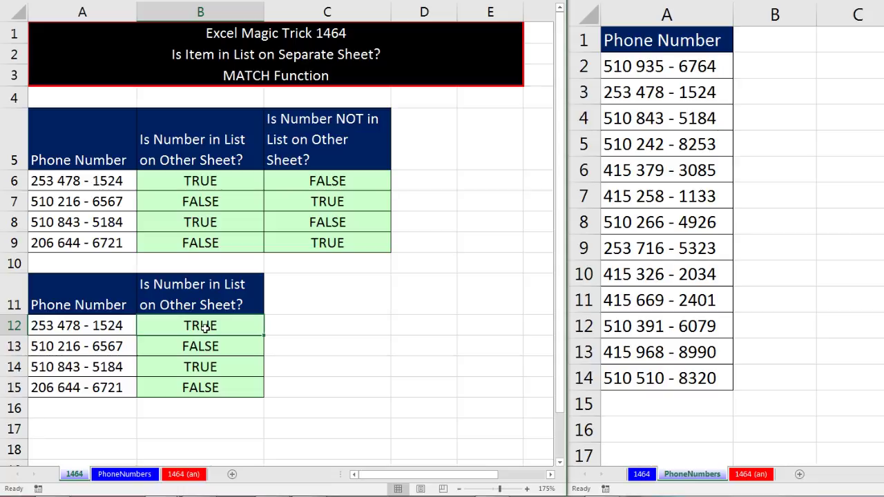
key(F2)
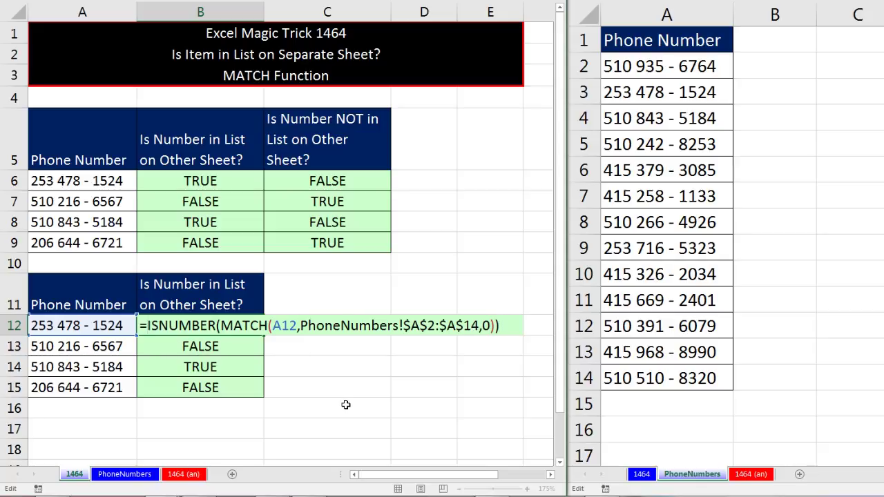
text(IF()
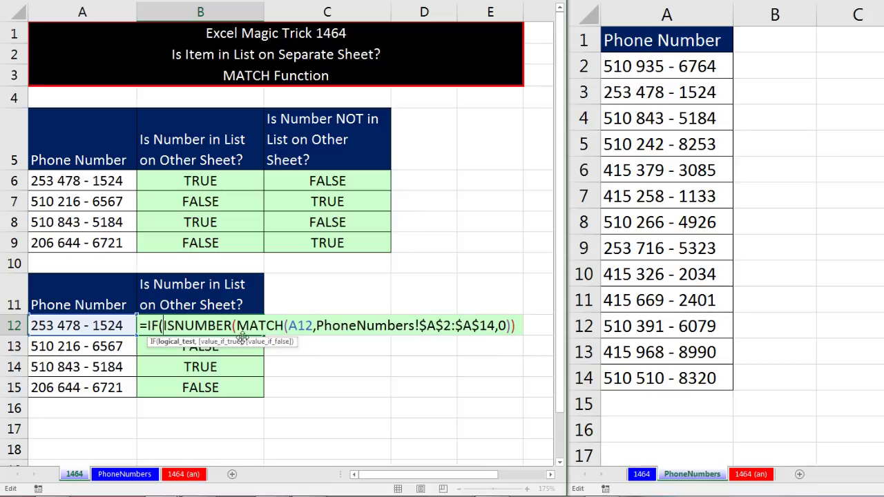
click(184, 342)
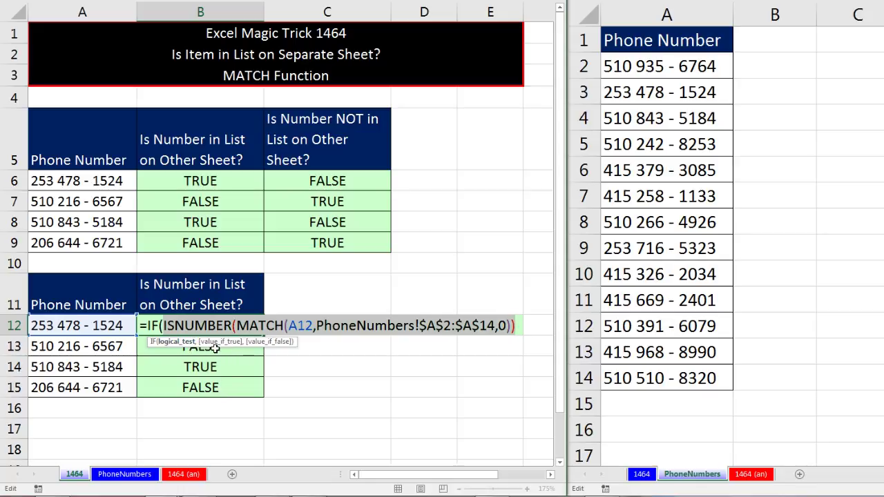
click(518, 330)
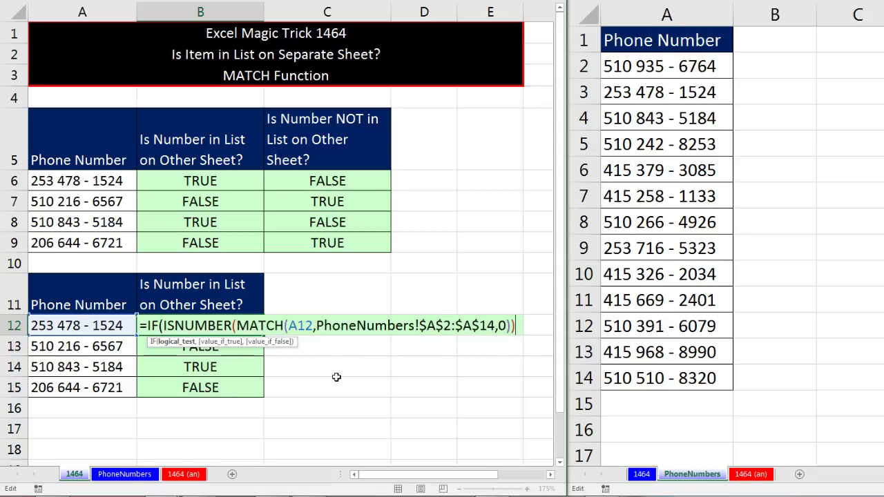
Complete the IF formula in B12 with "Found" if true and "Not Found" if false, and fill it down through B15.
text(,)
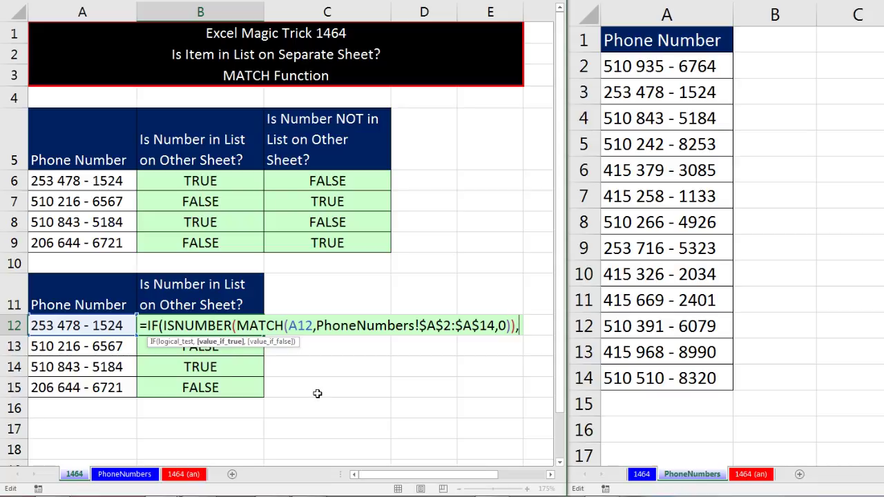
text(")
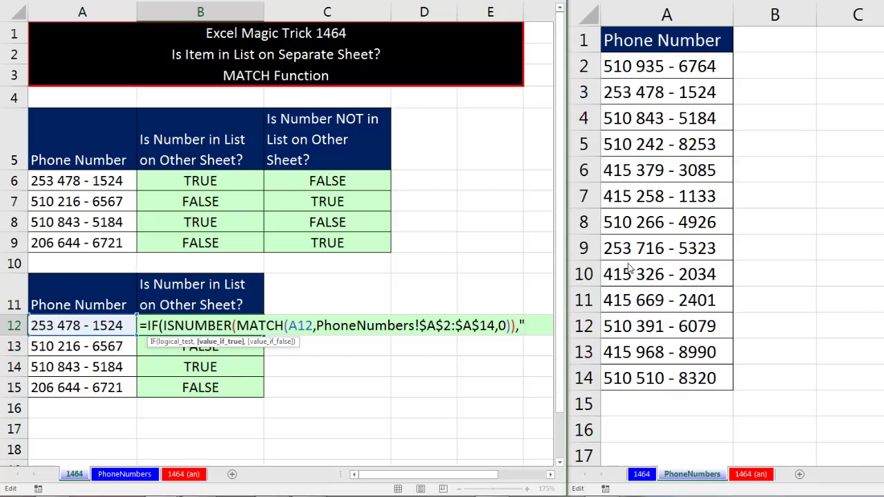
text(Found")
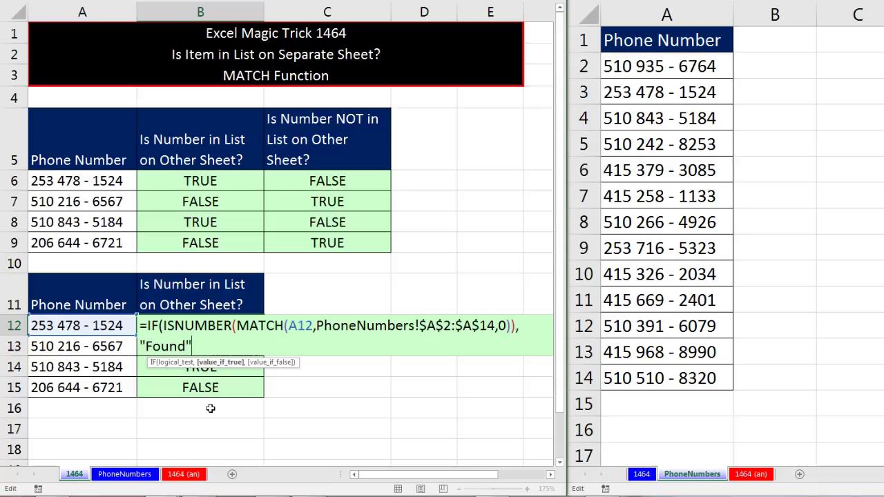
text(,)
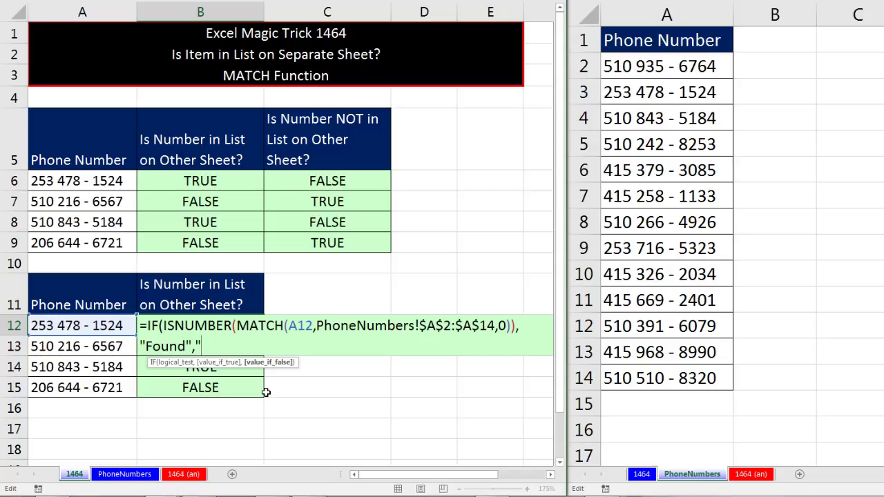
text("Not Found)
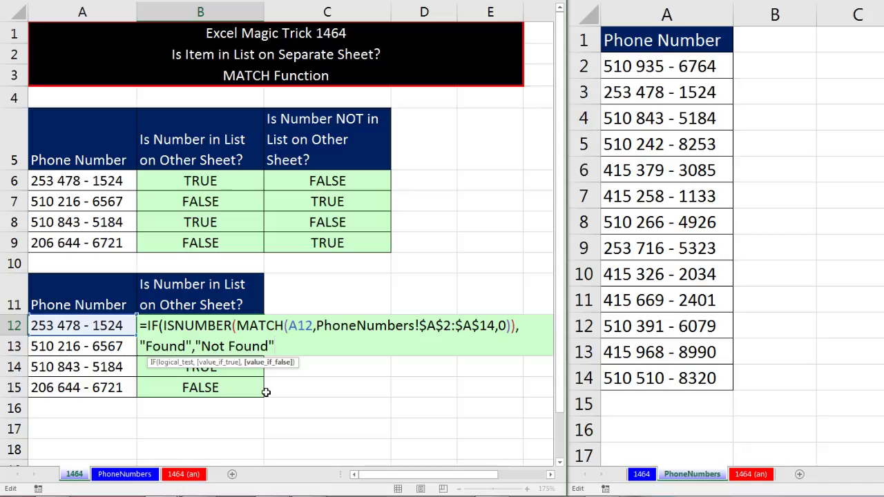
text("))
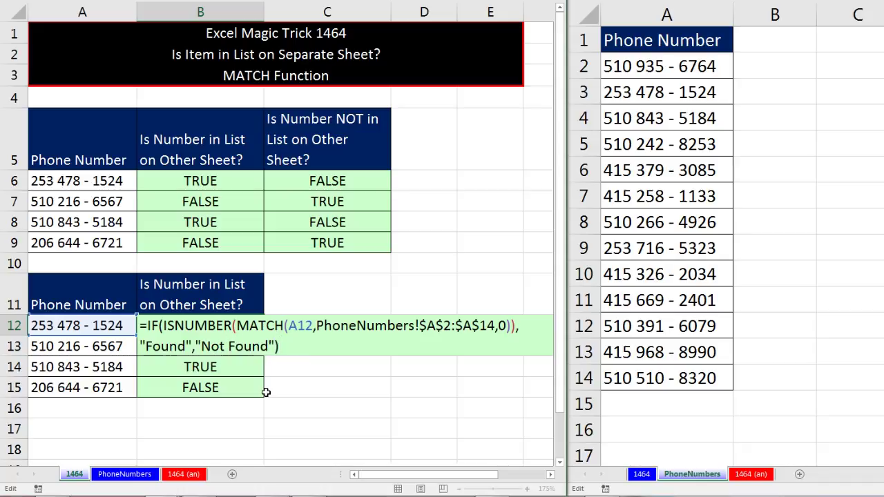
key(ctrl+Return)
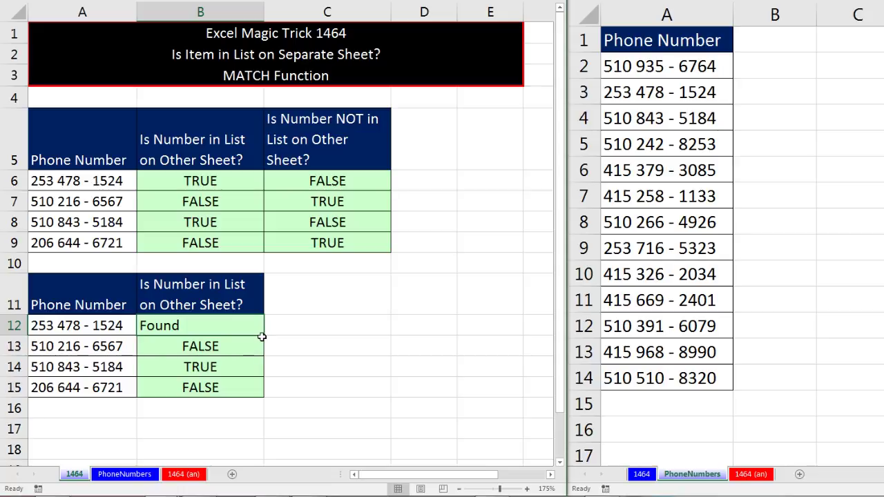
double_click(262, 337)
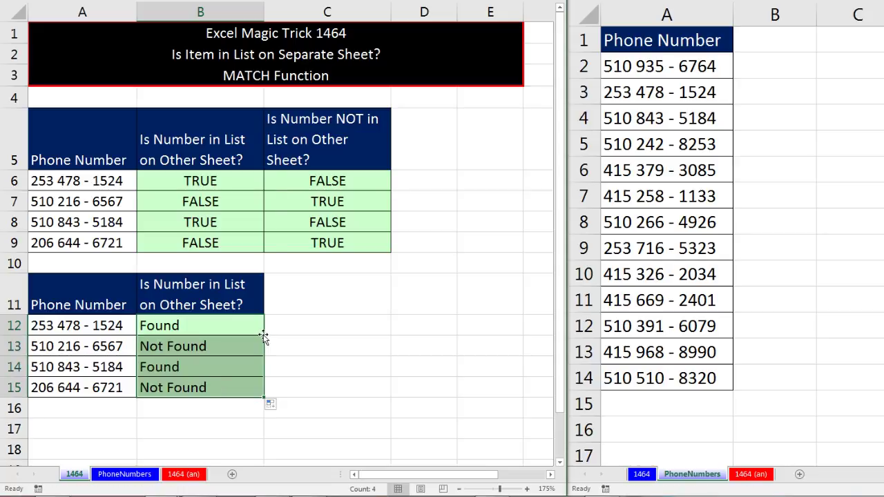
Review the results in B12 and B13, the ISNUMBER formula in B6 and the ISNA formula in C6.
click(226, 329)
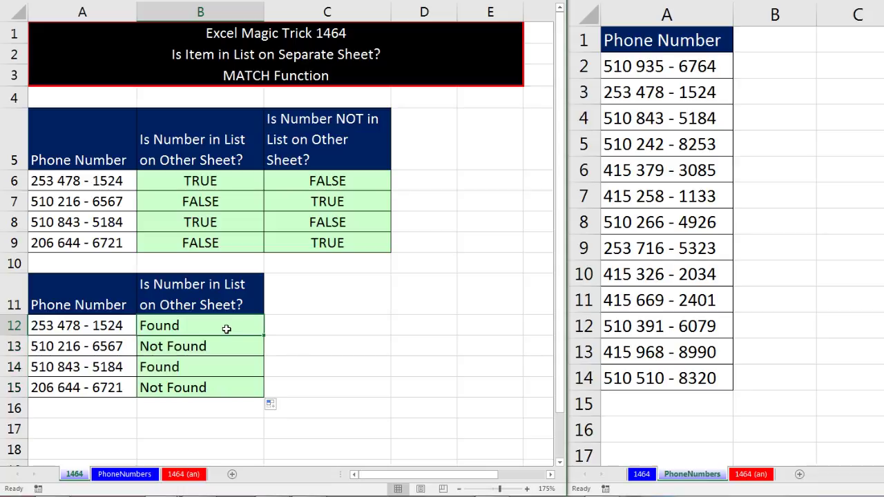
click(232, 348)
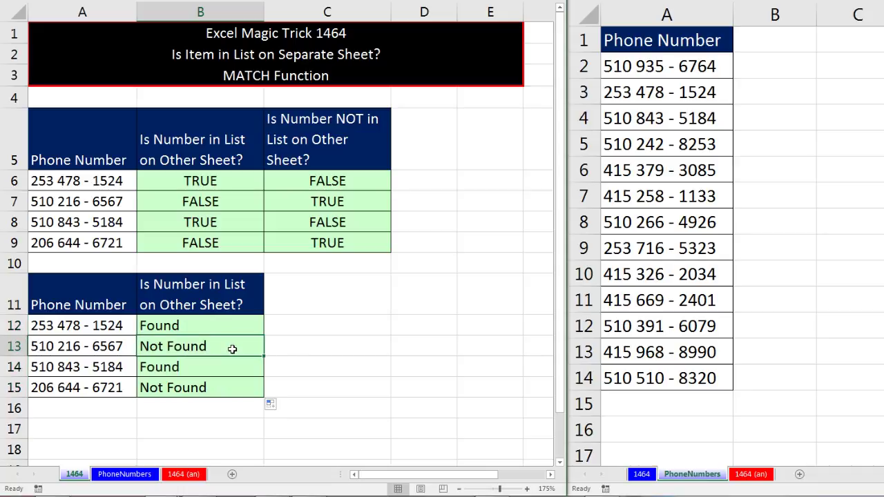
double_click(242, 182)
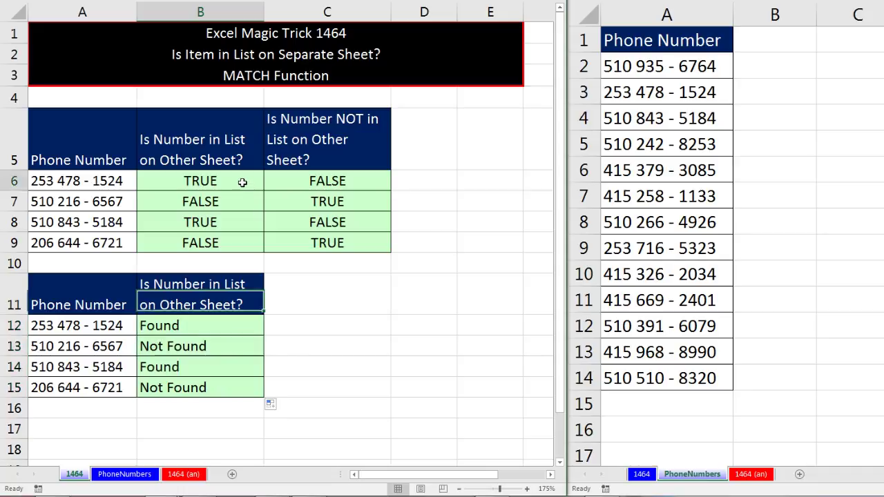
click(194, 199)
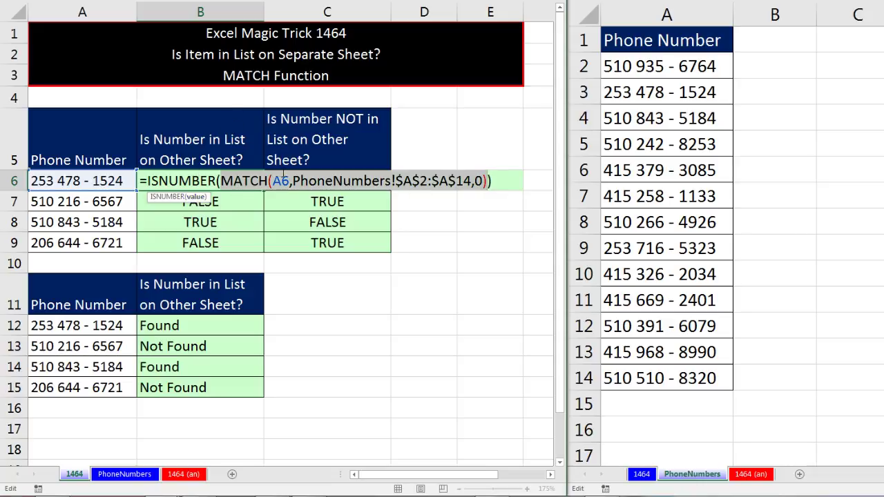
key(Escape)
click(320, 180)
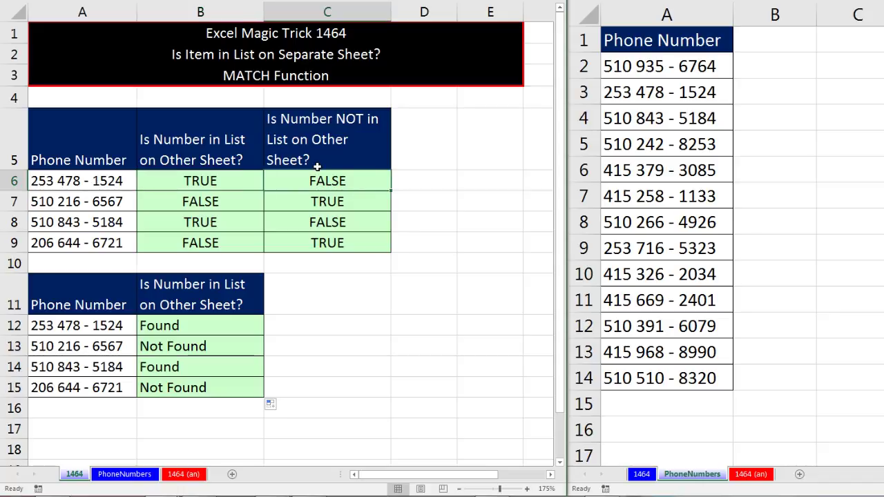
key(F2)
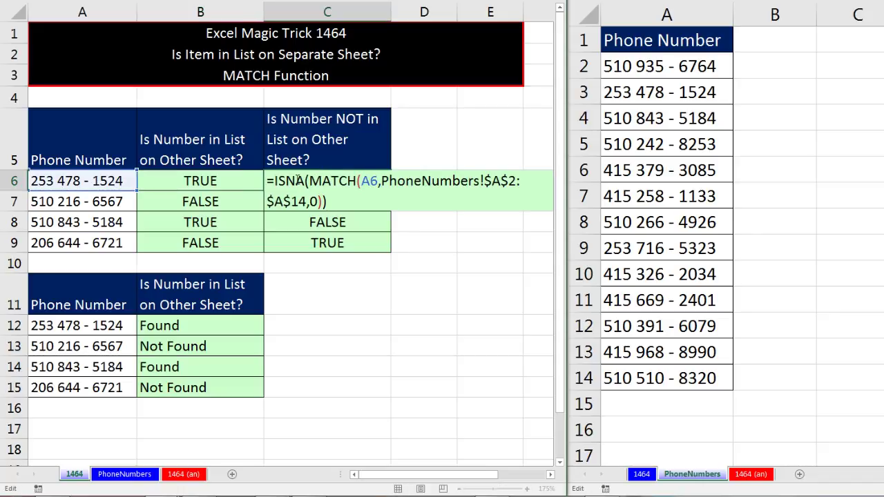
key(ctrl+Return)
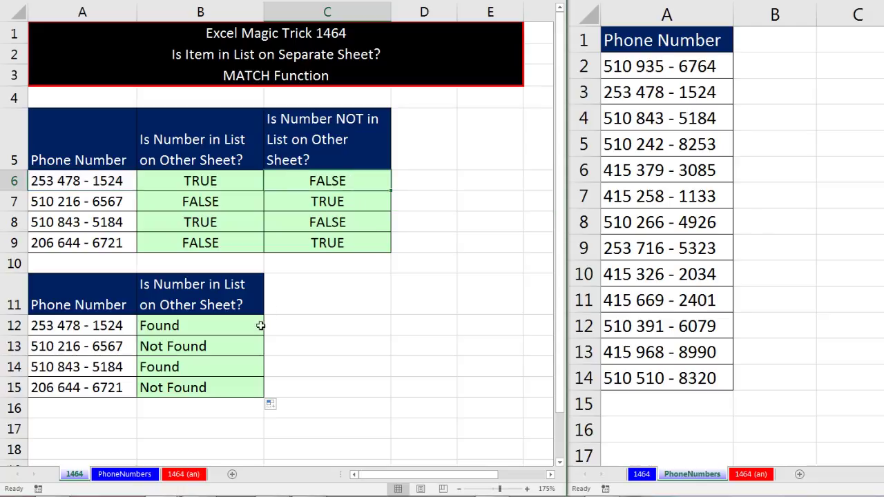
Examine the value-if-true and value-if-false arguments of the IF formula in B12, leaving the formula as it is.
click(251, 331)
key(F2)
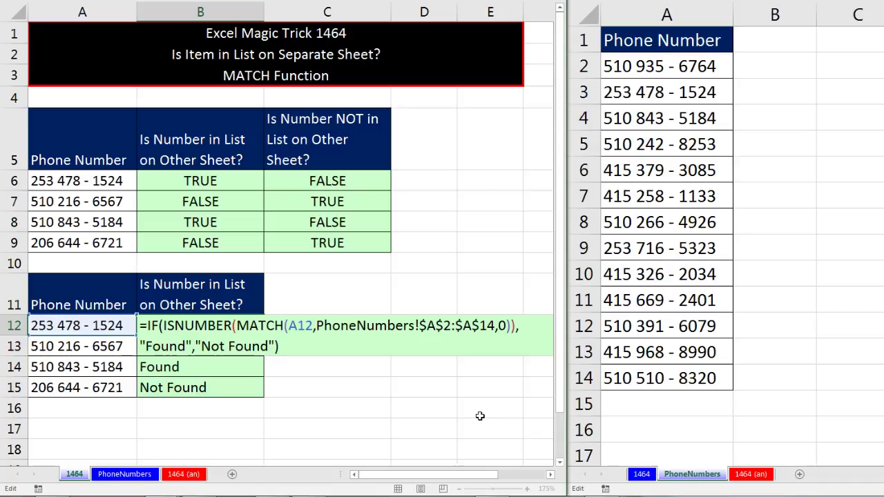
click(168, 347)
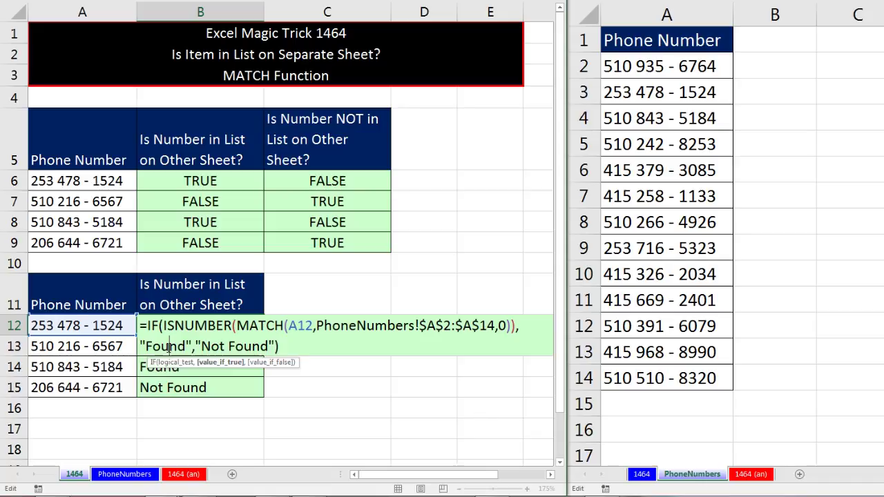
click(219, 365)
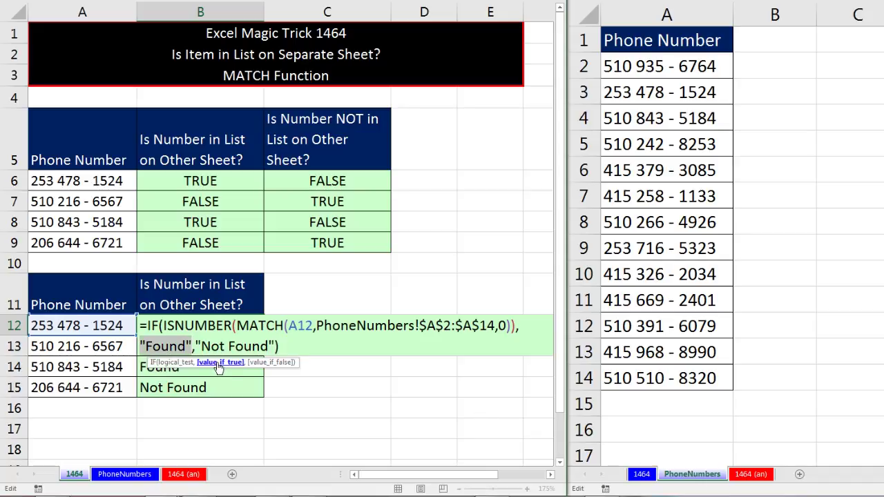
click(264, 363)
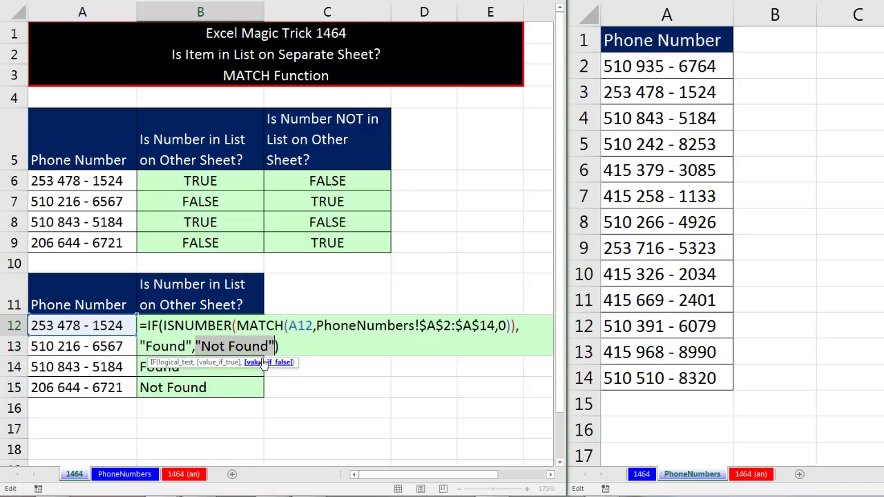
key(ctrl+Return)
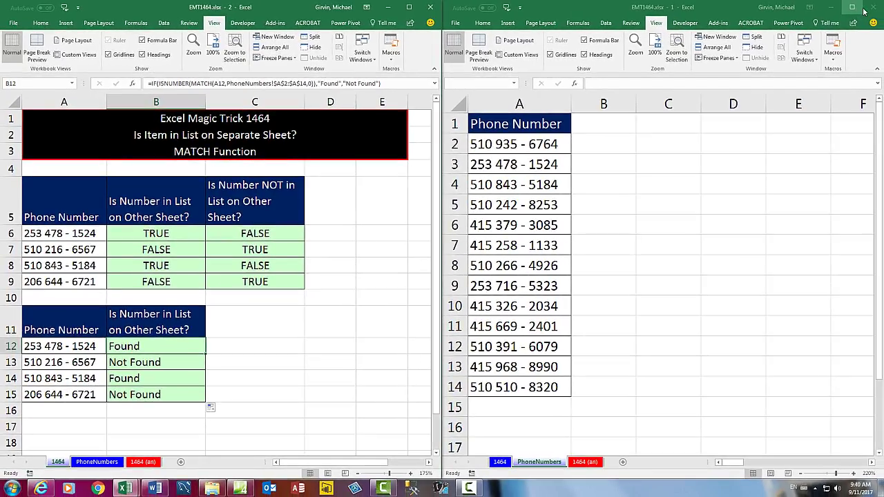
Close the second workbook window showing the PhoneNumbers sheet and maximize the remaining window.
click(869, 8)
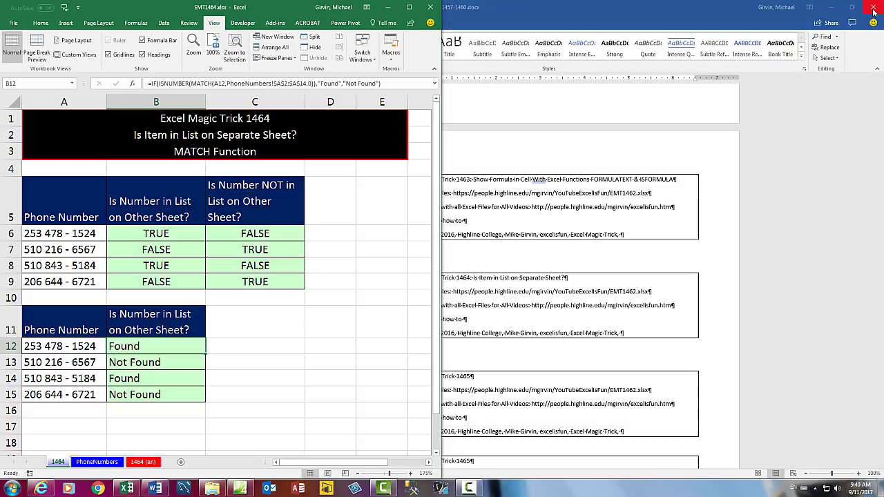
click(410, 7)
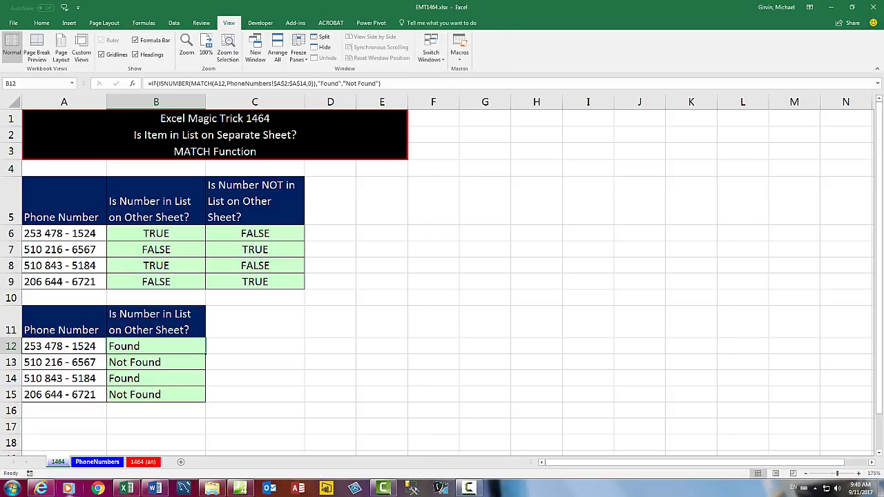
Look at the list on the PhoneNumbers sheet, return to sheet 1464 and display the IF formula in B12.
click(97, 462)
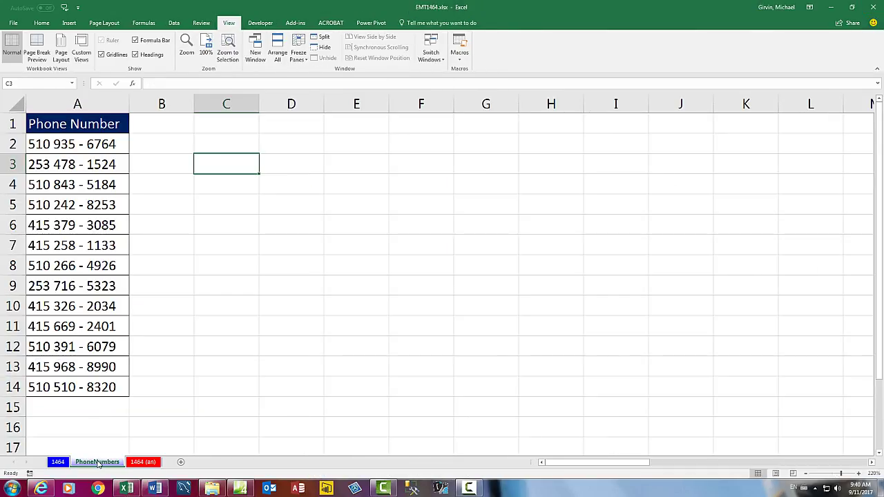
click(57, 462)
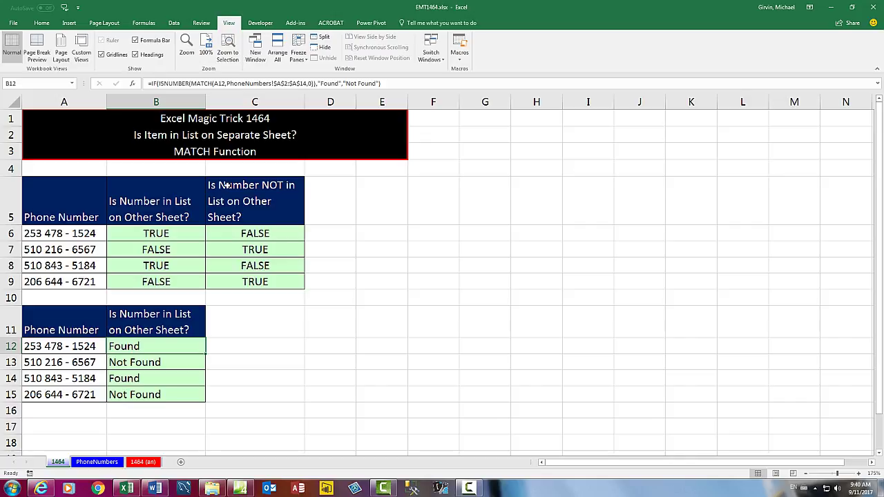
double_click(185, 351)
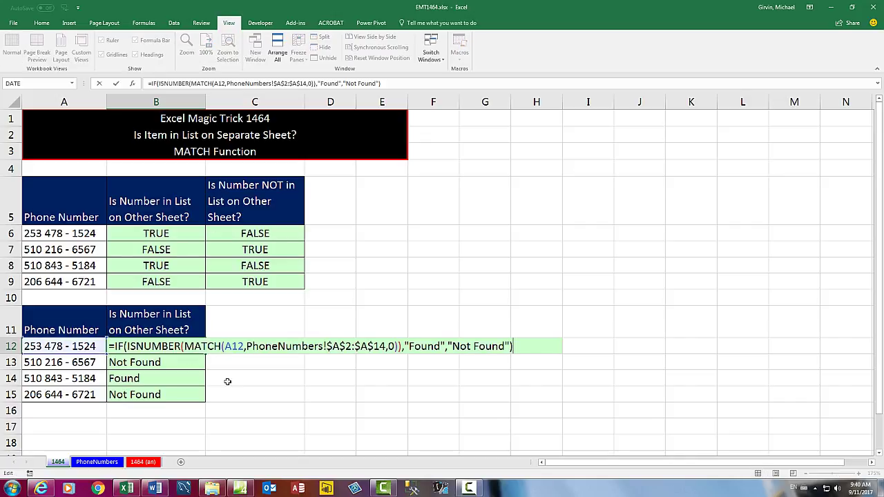